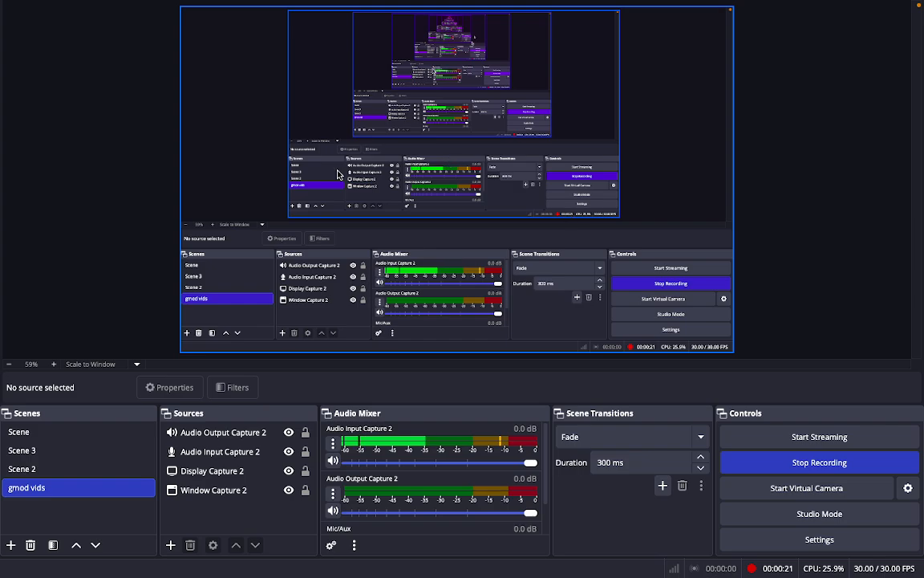
Switch from OBS Studio to the GeForce NOW space showing the Garry's Mod main menu.
key(ctrl+Up)
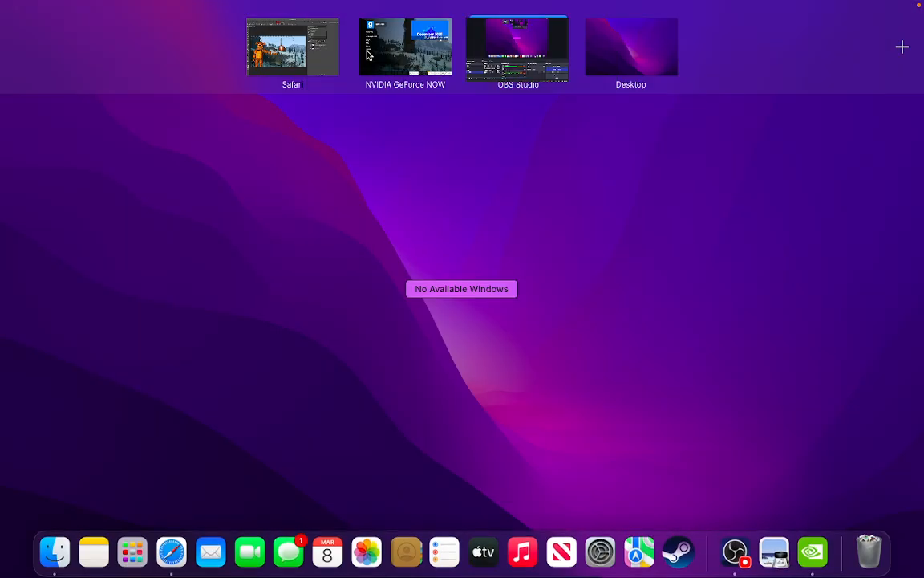
click(370, 60)
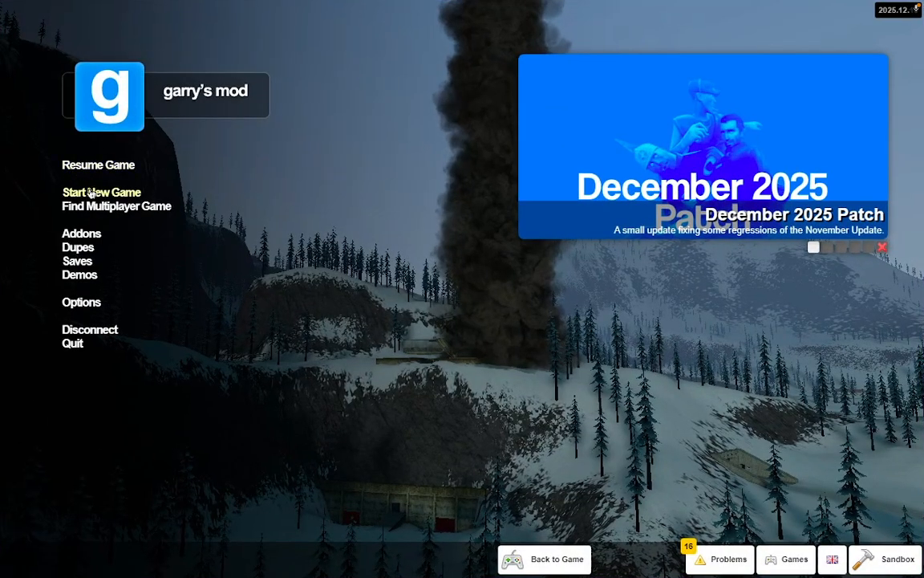
Start a Sandbox game on the gm_construct map from the new game list.
click(91, 193)
click(230, 98)
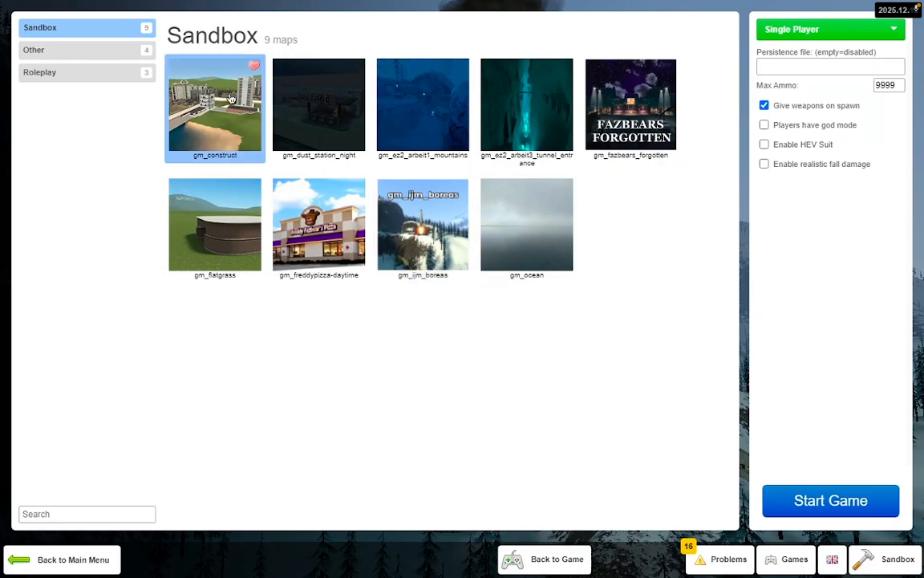
key(Escape)
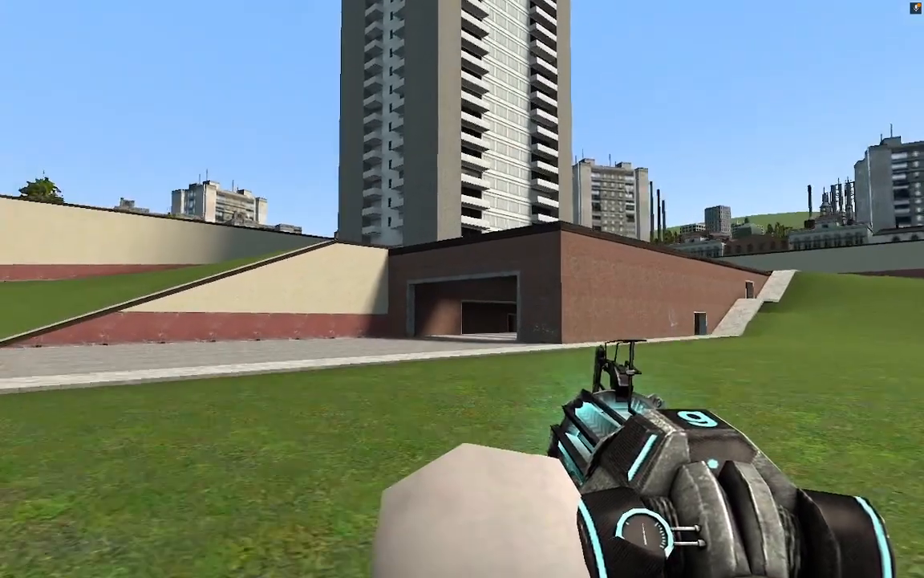
Move toward the white room and pick the Color tool from the spawn menu.
key(w)
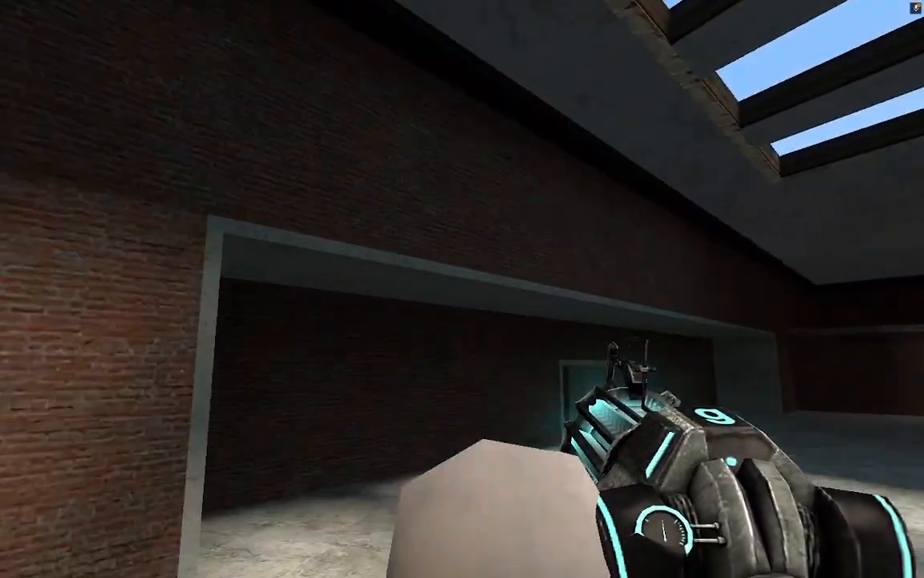
key(q)
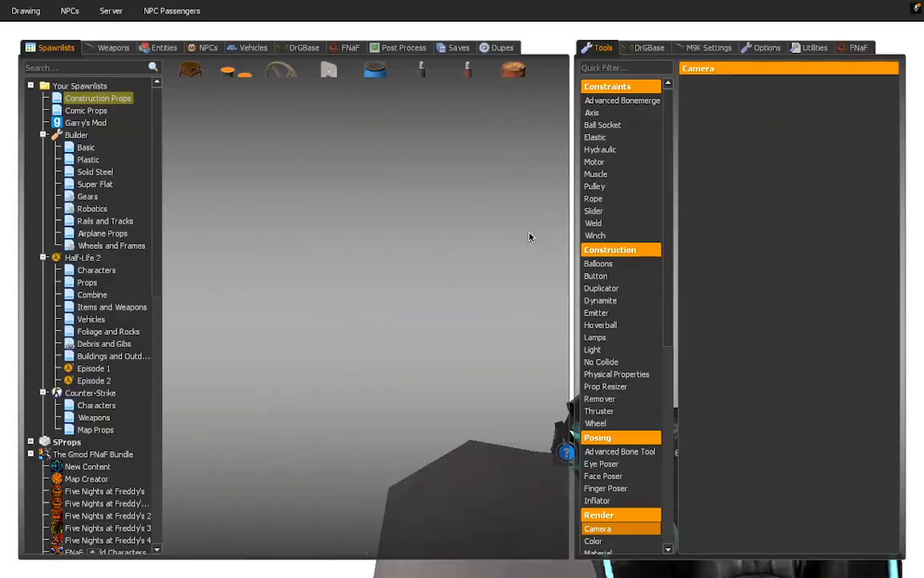
scroll(633, 475, down, 3)
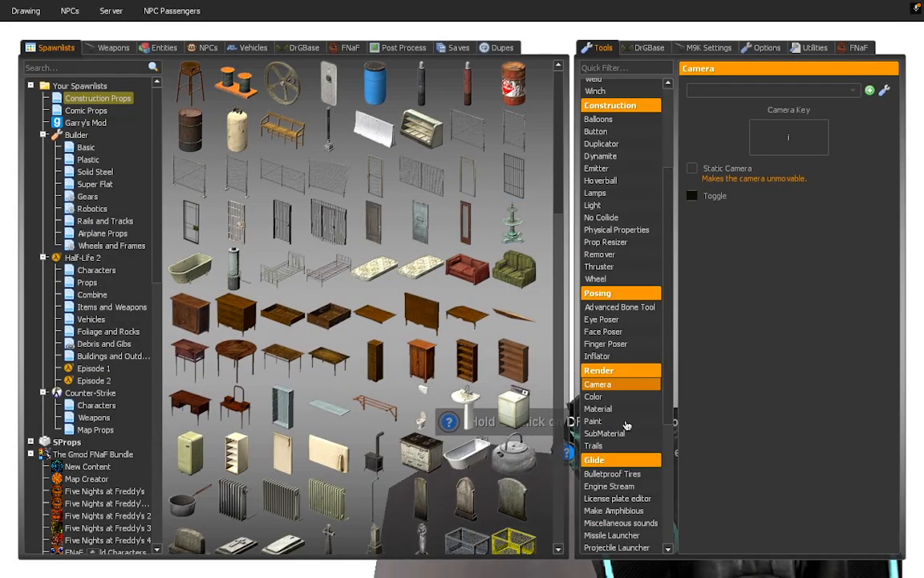
click(594, 396)
Paint the white room's floor and surrounding walls bright green.
click(462, 289)
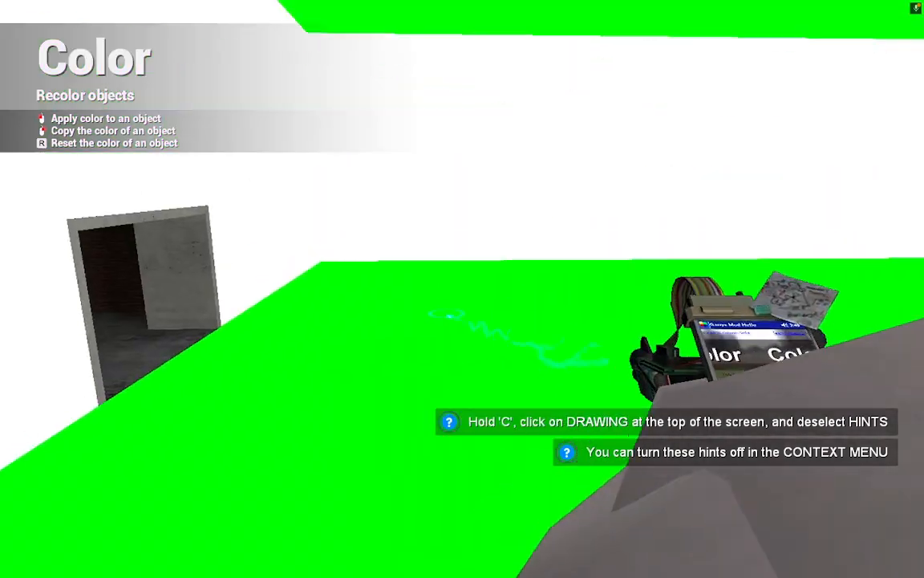
click(462, 289)
click(462, 289)
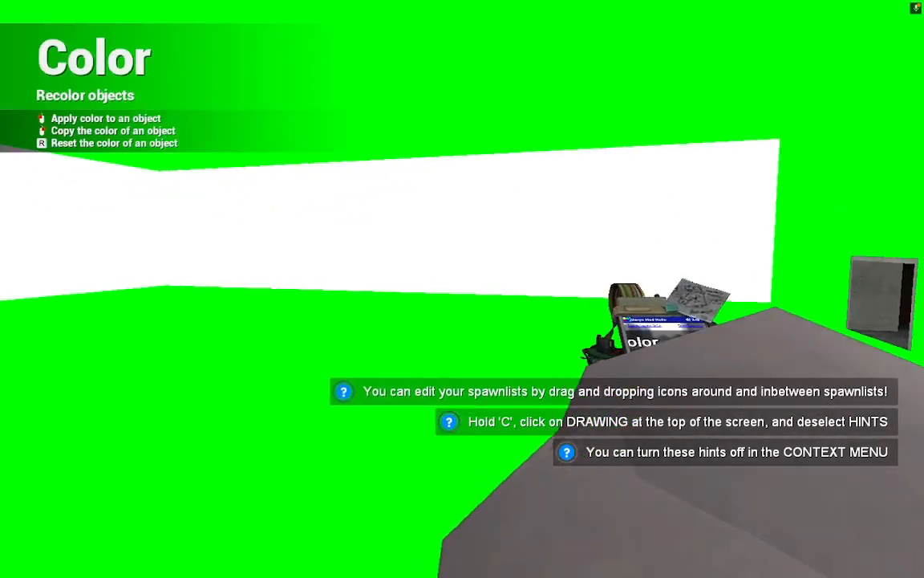
click(462, 289)
click(463, 289)
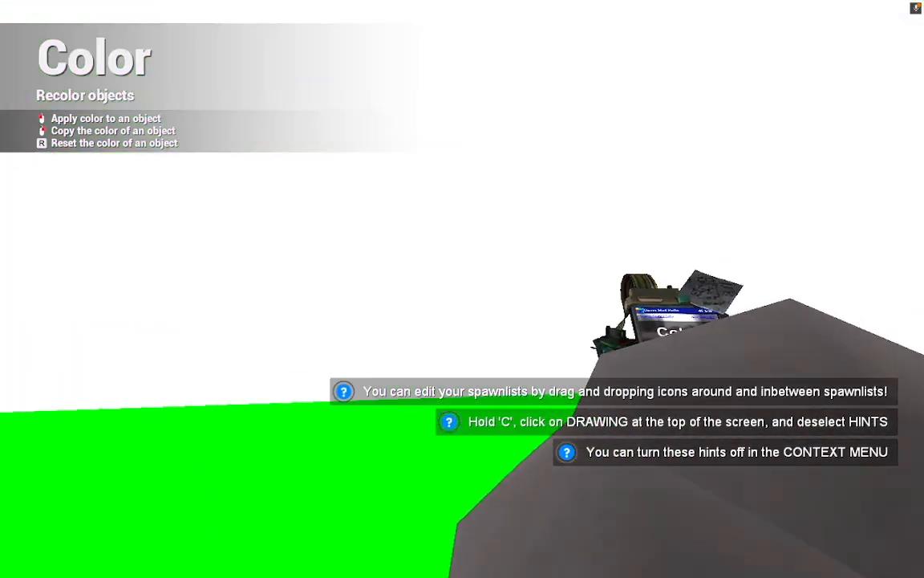
click(462, 289)
Spawn Freddy from the Five Nights at Freddy's spawnlist into the green room.
key(q)
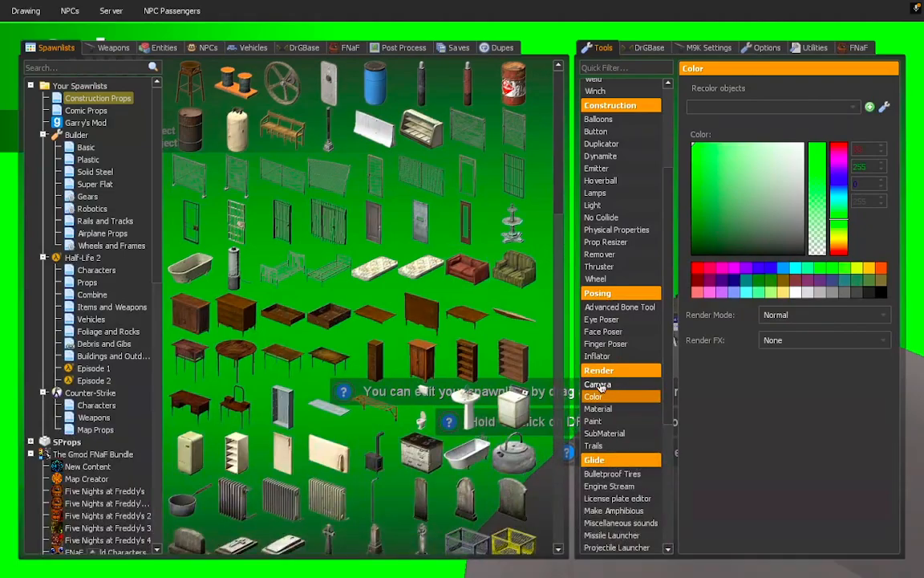
click(106, 490)
click(390, 194)
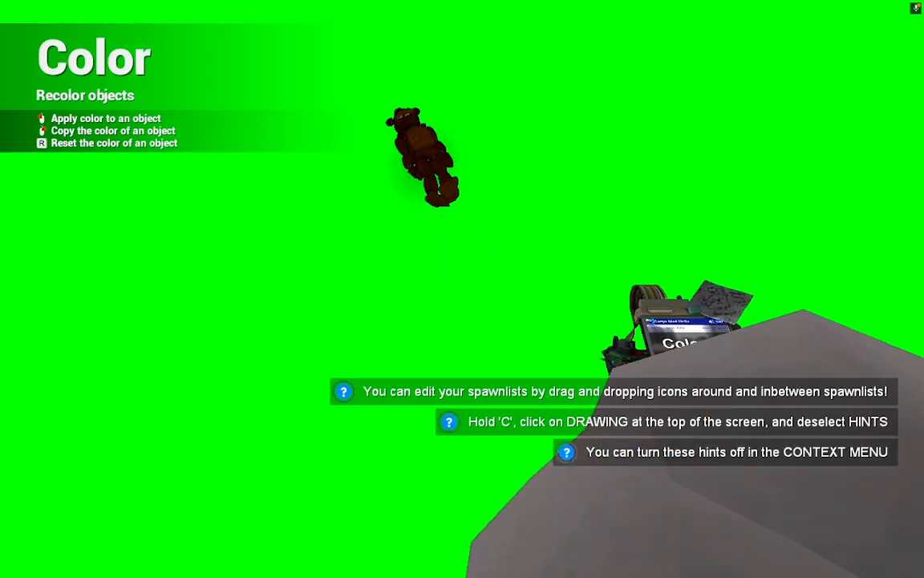
With the Physics Gun, stand Freddy upright and freeze his body and both feet.
key(1)
key(w)
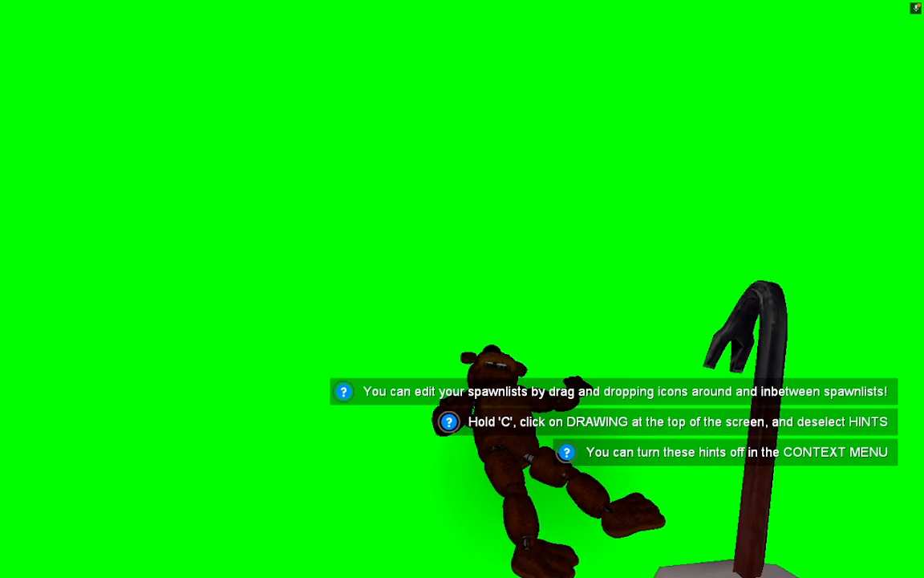
key(1)
key(w)
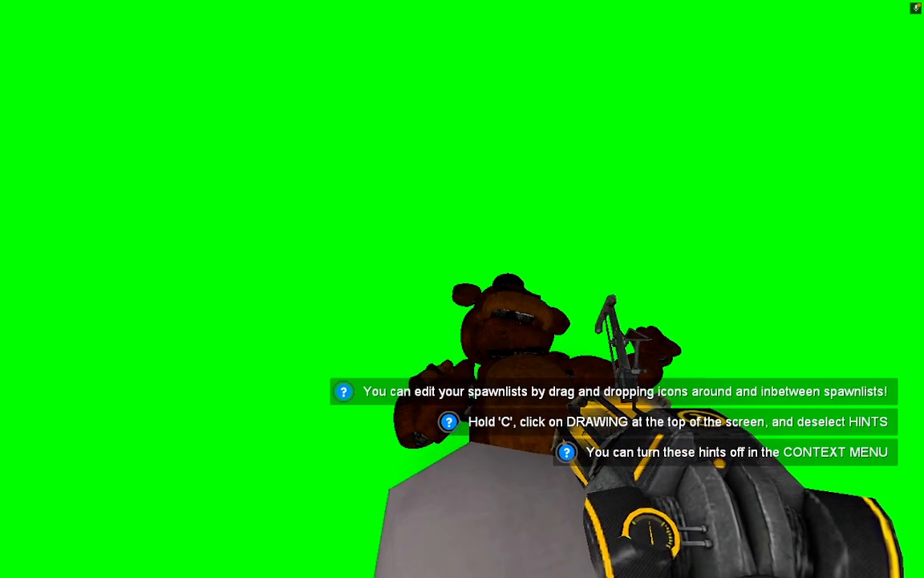
click(462, 288)
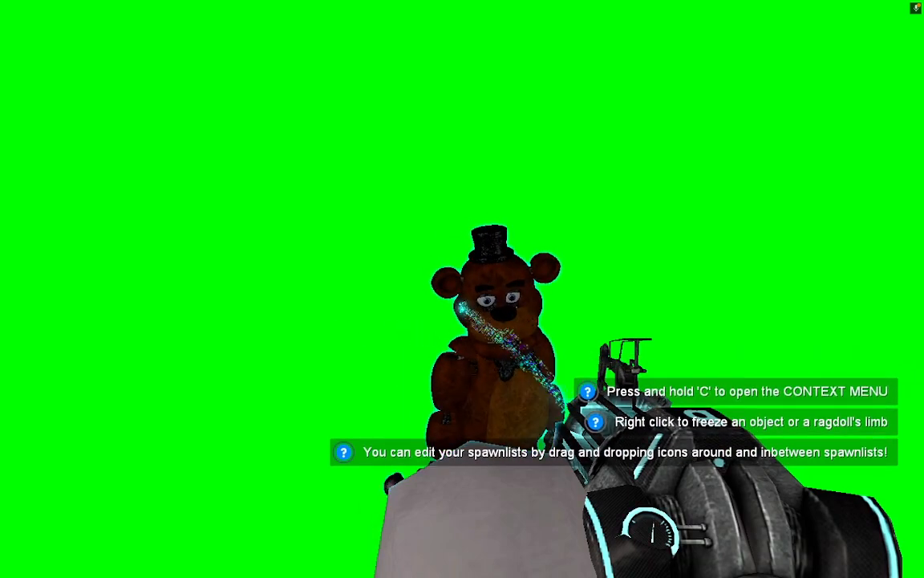
right_click(463, 289)
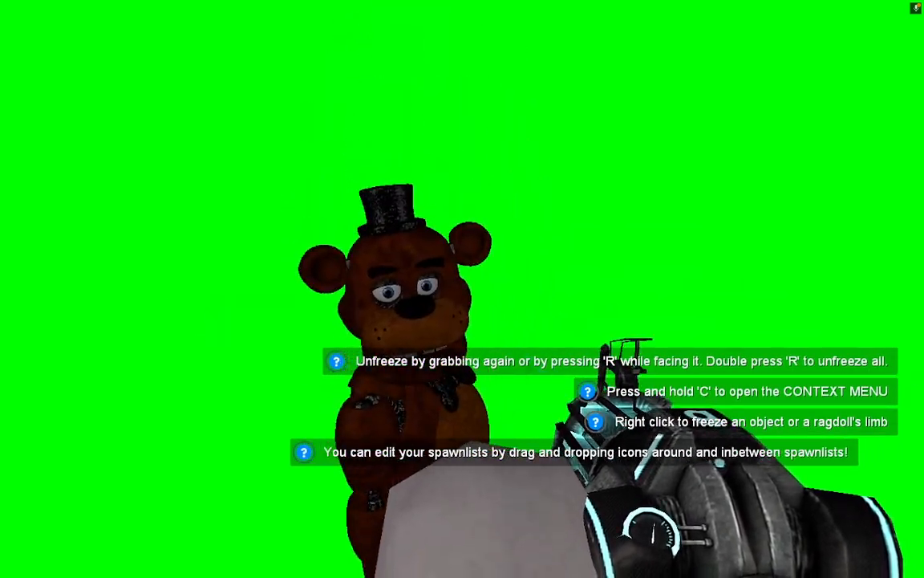
drag(462, 289, 462, 289)
right_click(462, 288)
right_click(462, 289)
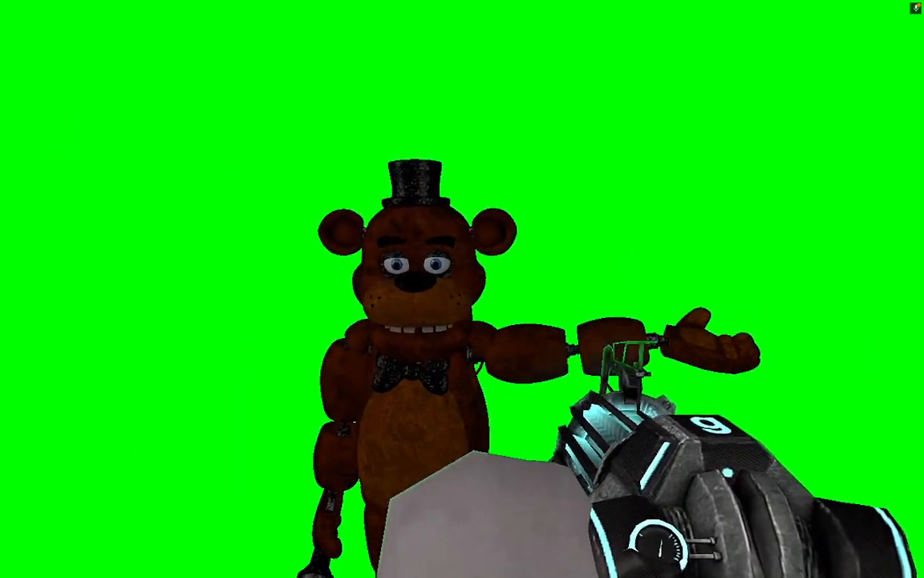
Select the Advanced Bone Tool and target Freddy for bone editing.
key(q)
click(614, 307)
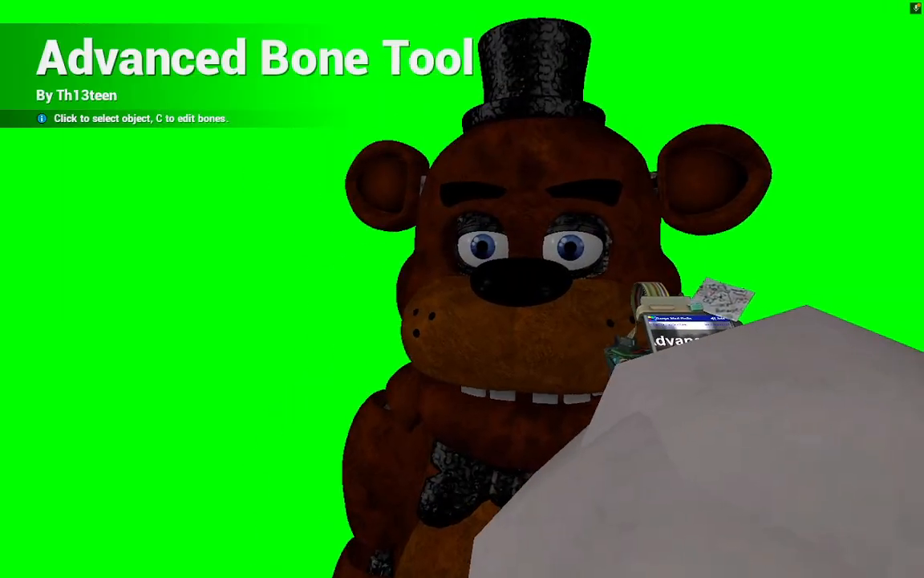
key(q)
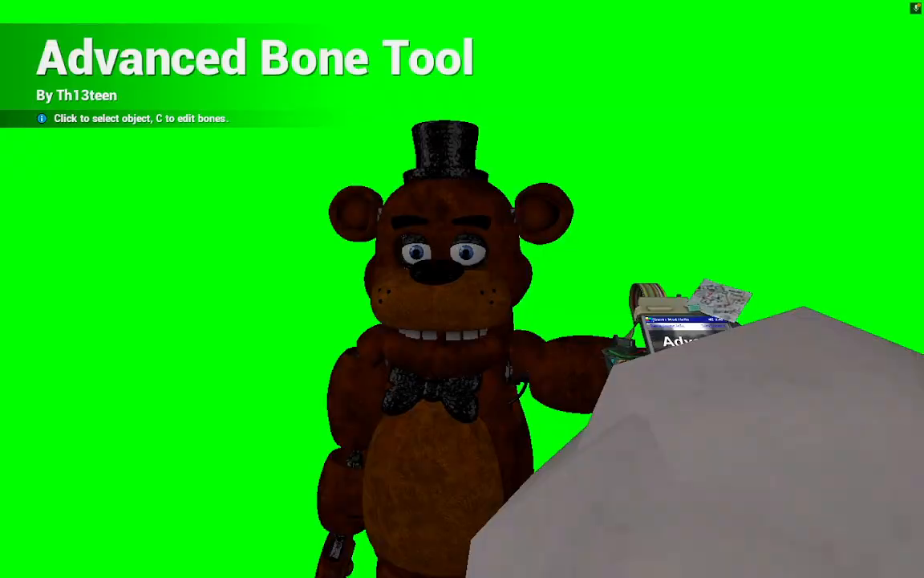
click(463, 289)
key(q)
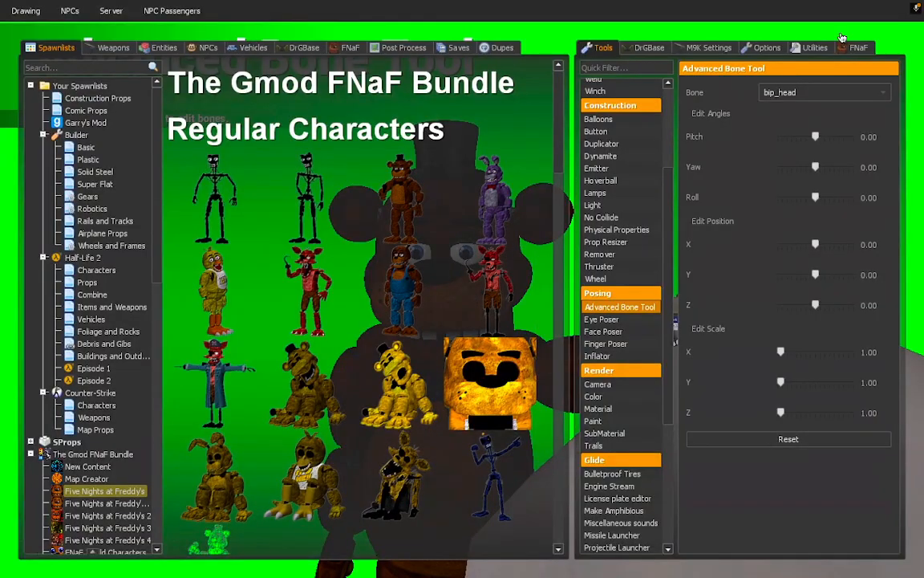
Adjust Freddy's jaw and eyelid bones, setting bip_eyelid_0_R to pitch -22.08, yaw -5.09, roll -15.28.
click(832, 87)
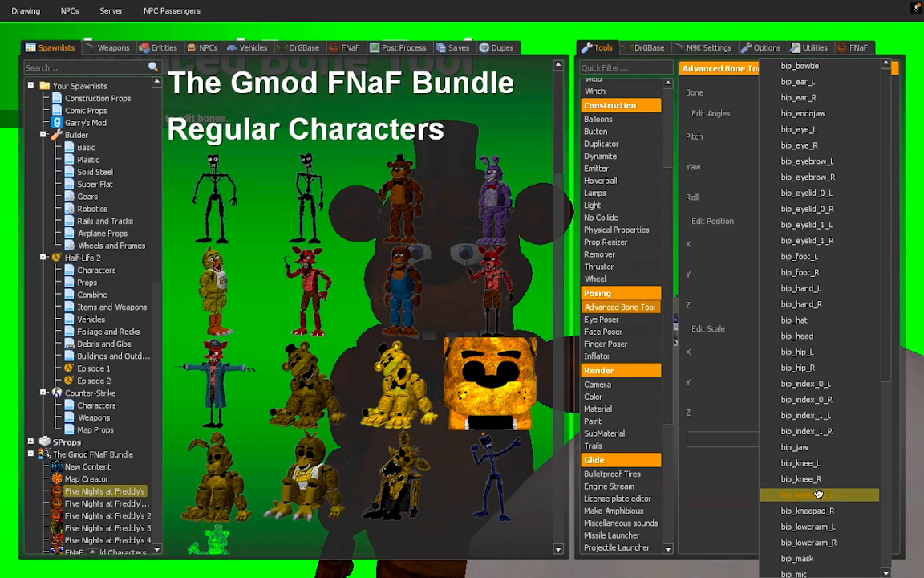
click(812, 447)
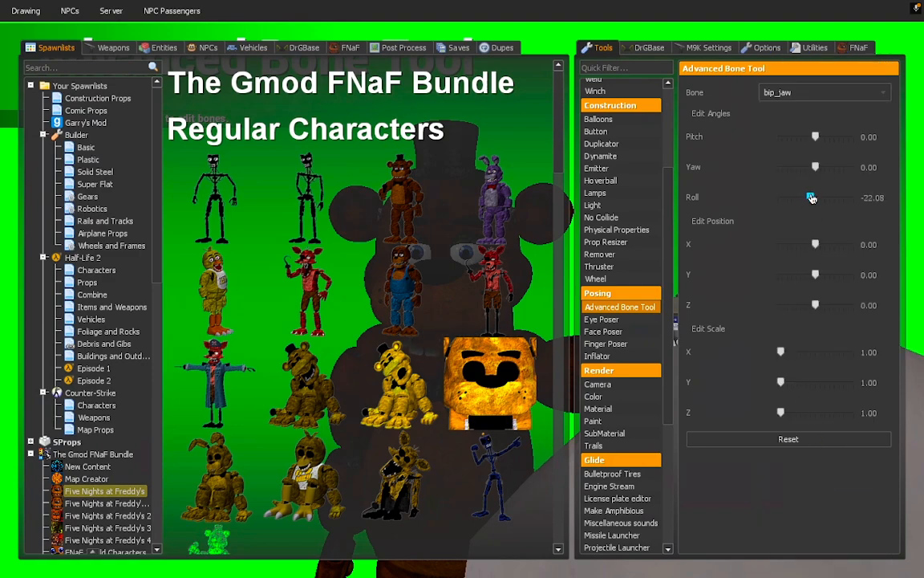
key(q)
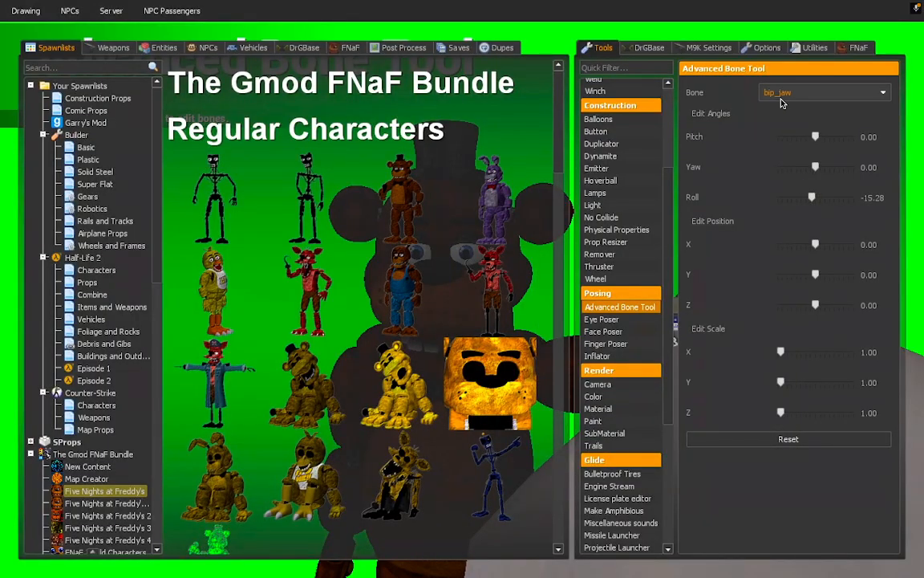
click(782, 96)
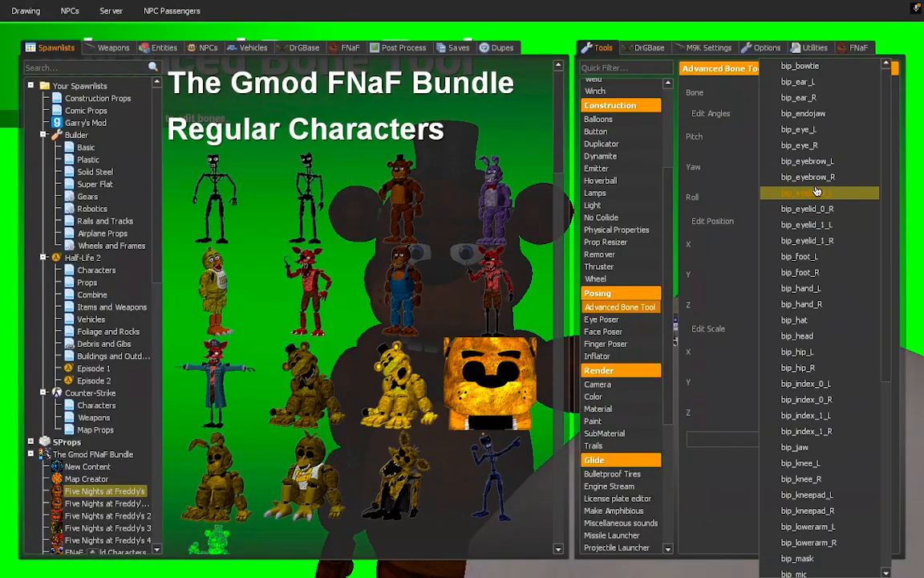
click(817, 191)
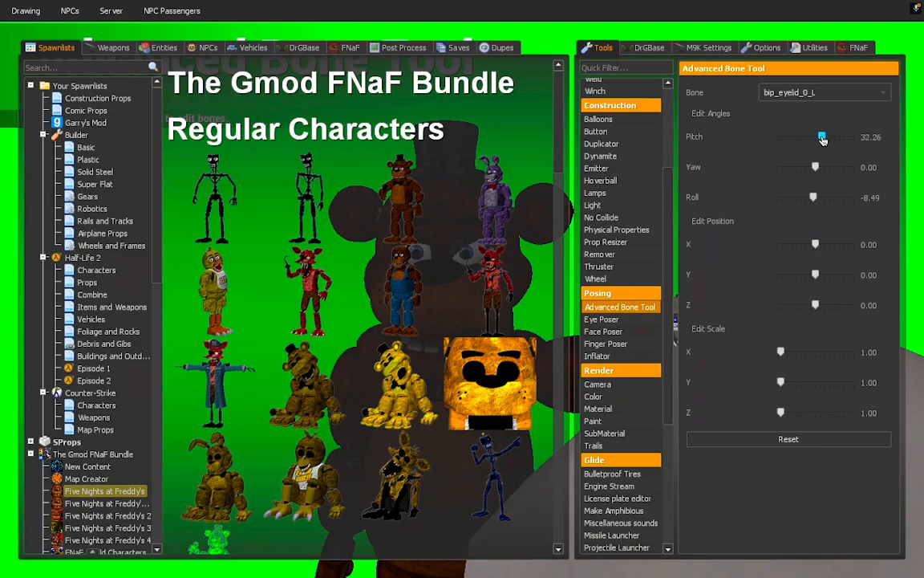
click(810, 94)
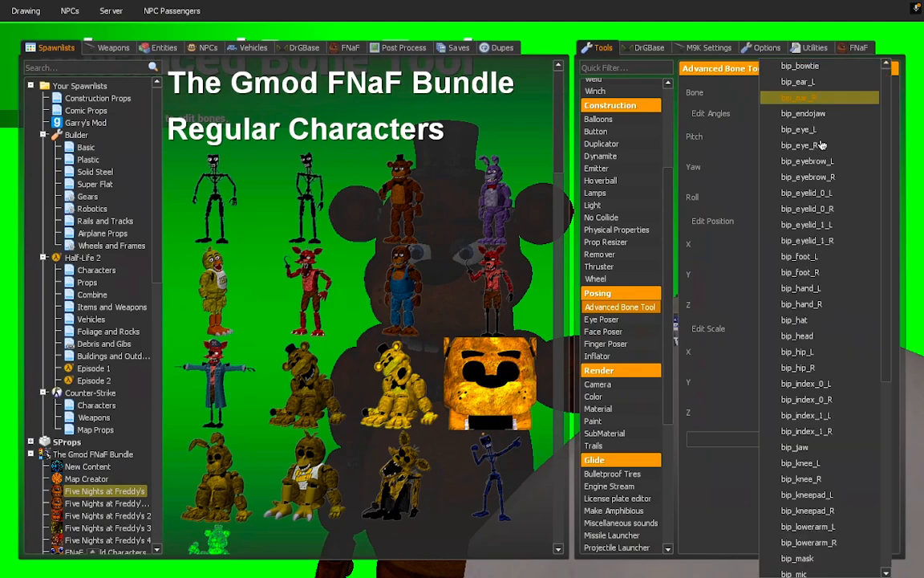
click(811, 209)
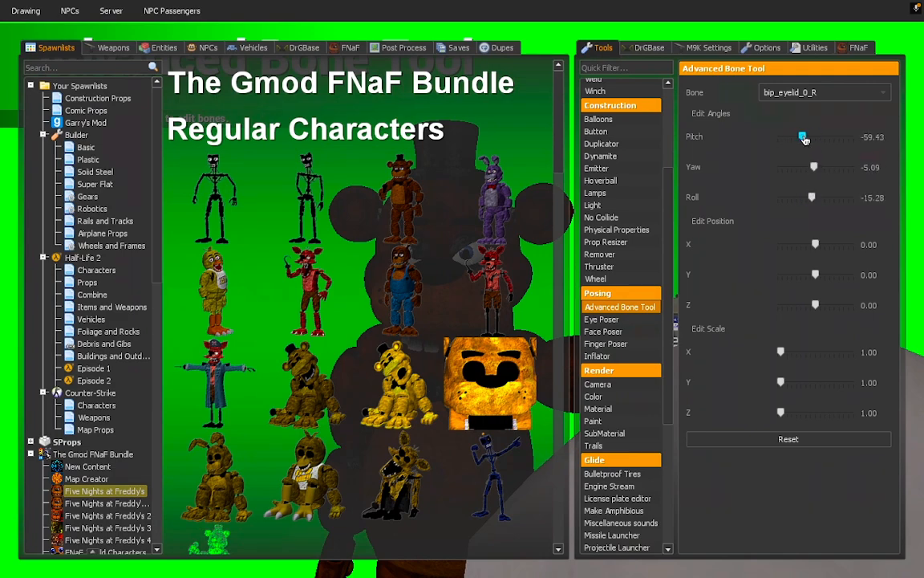
Move back toward Freddy and select the Camera tool under Render.
key(q)
key(s)
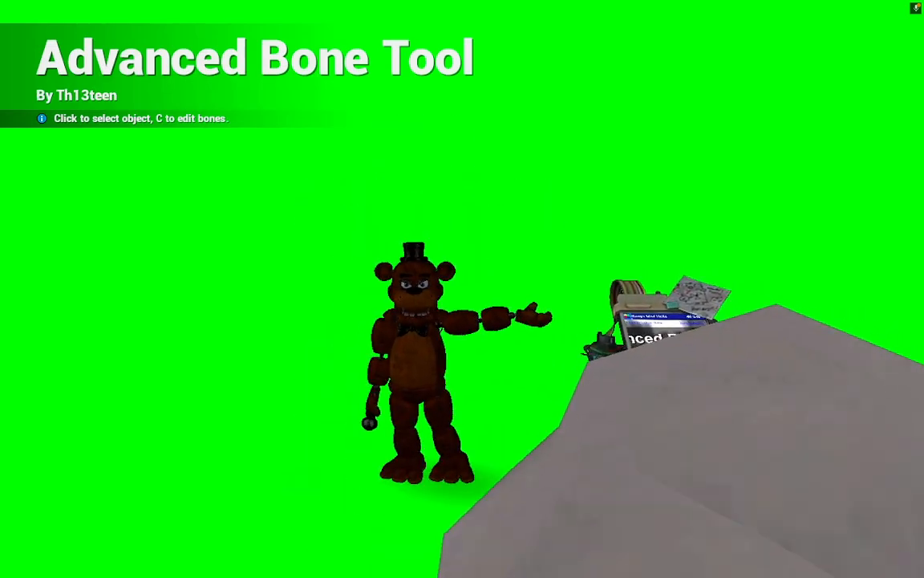
key(w)
key(q)
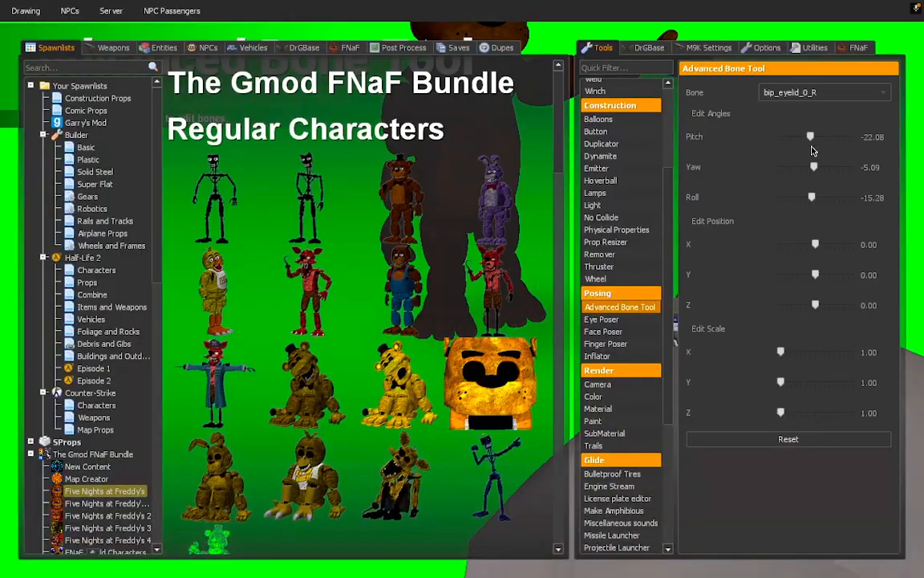
click(616, 375)
click(619, 386)
click(619, 375)
click(619, 388)
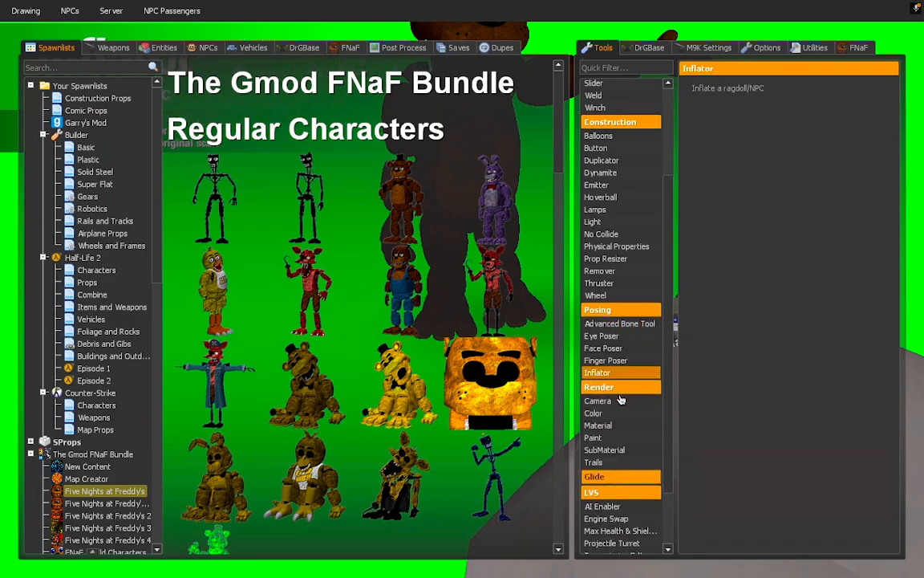
click(620, 400)
Place a camera facing Freddy and preview the shot through its view.
key(q)
key(s)
key(w)
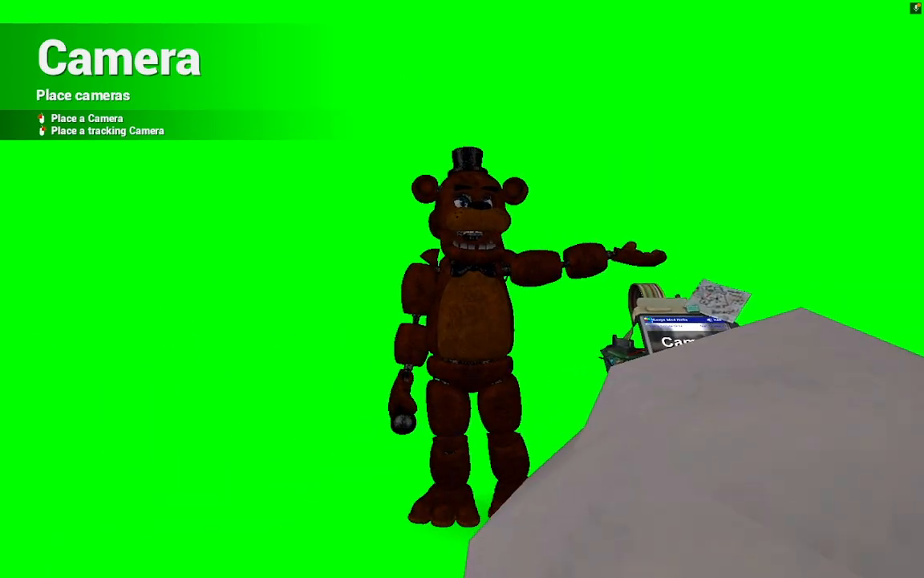
key(s)
key(w)
click(462, 288)
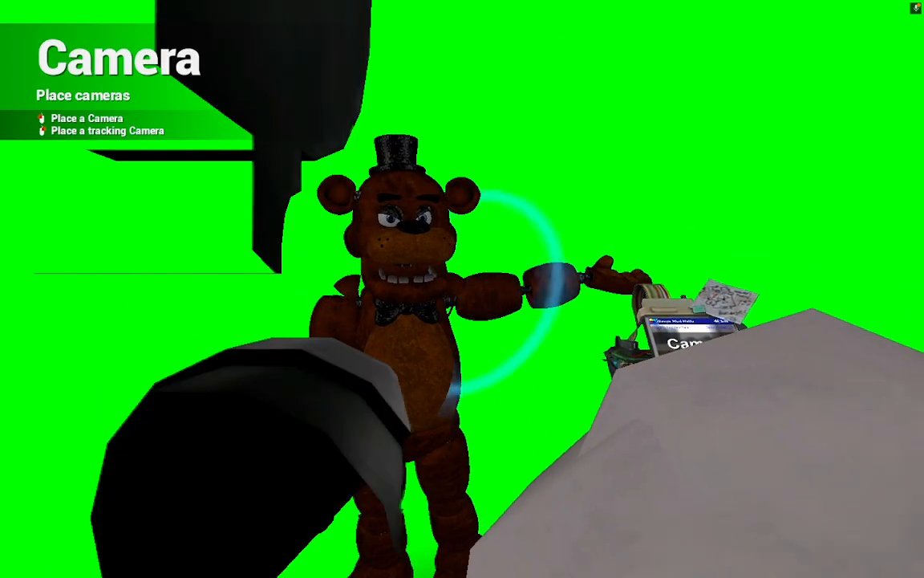
key(s)
key(KP_0)
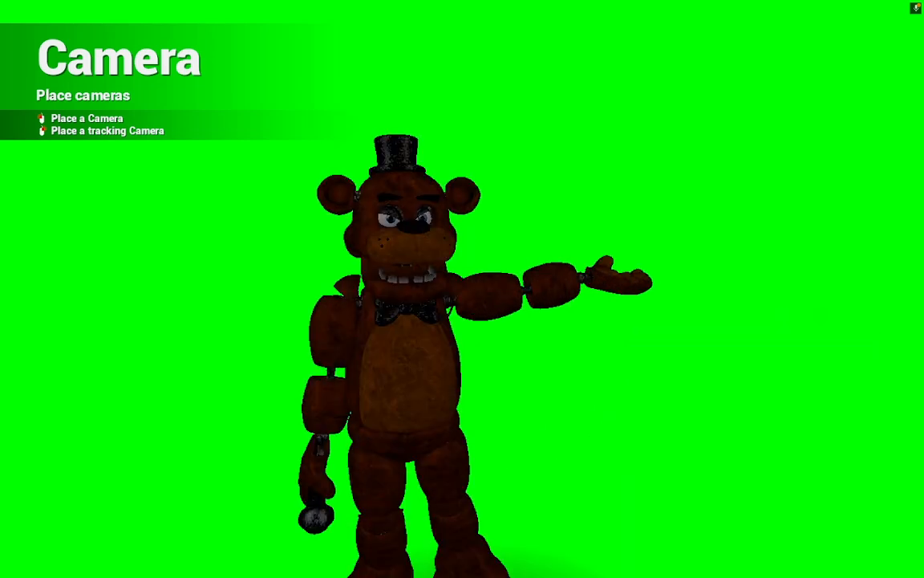
key(KP_0)
Select the Lamp tool from the tools menu.
key(q)
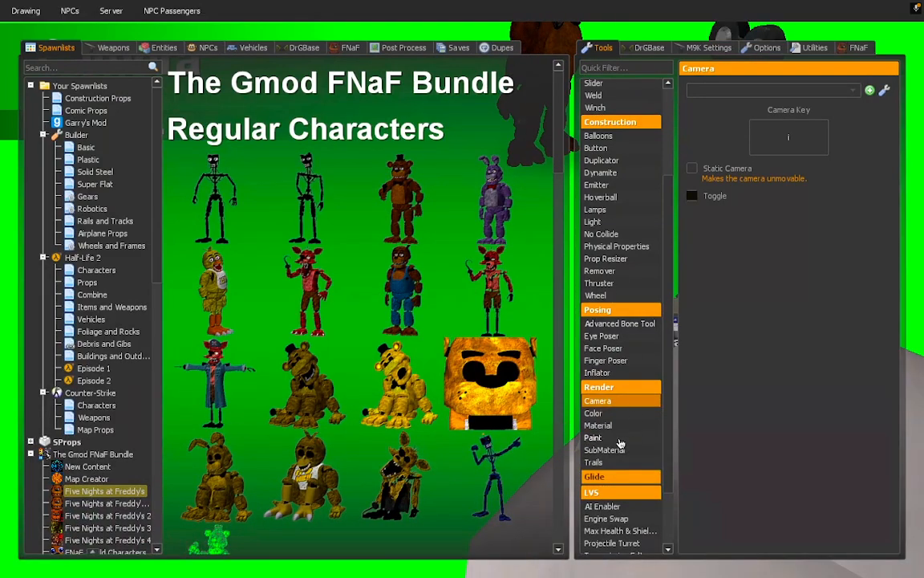
scroll(613, 415, down, 3)
click(608, 405)
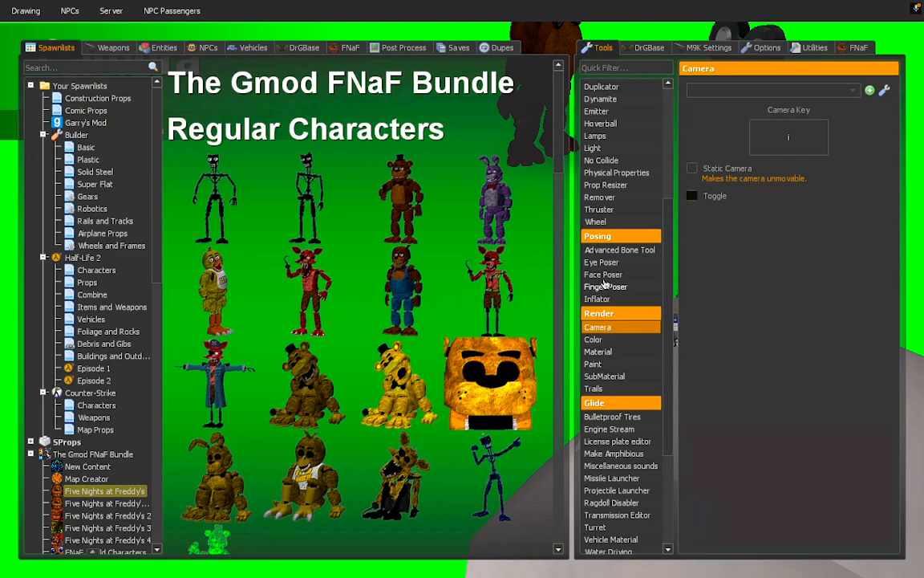
scroll(626, 272, up, 2)
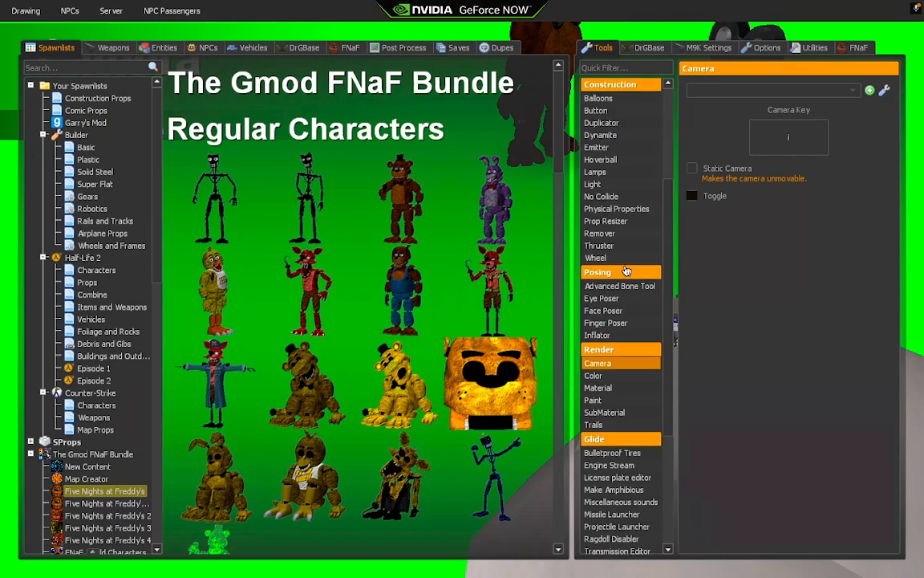
click(597, 172)
Spawn a lamp, aim it at Freddy with the Physics Gun, and freeze it.
click(462, 288)
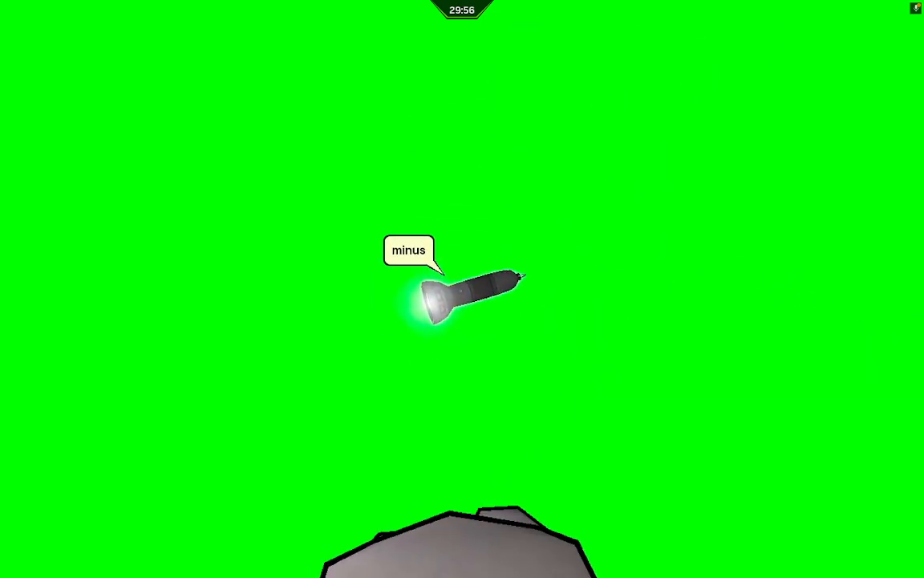
key(1)
drag(462, 289, 462, 289)
key(e)
key(s)
right_click(462, 289)
key(d)
key(w)
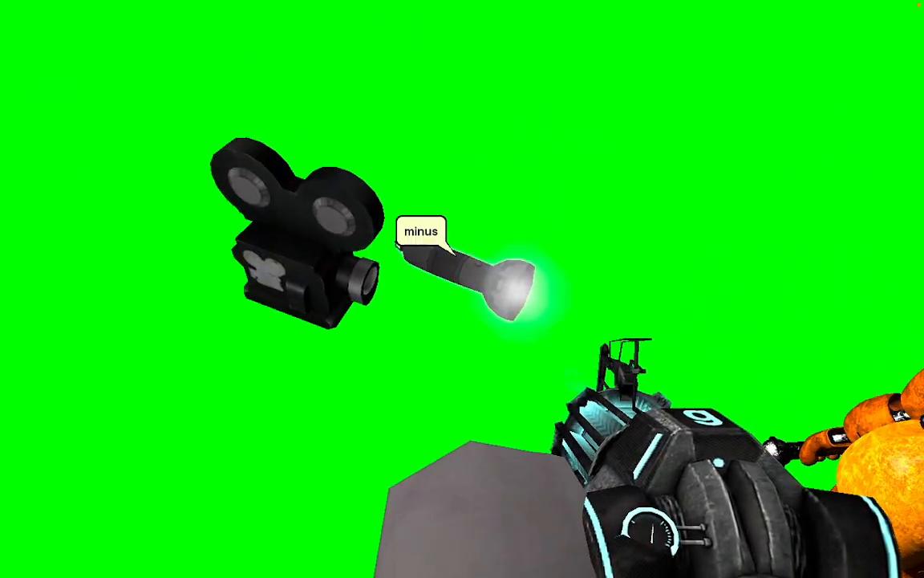
drag(462, 289, 463, 288)
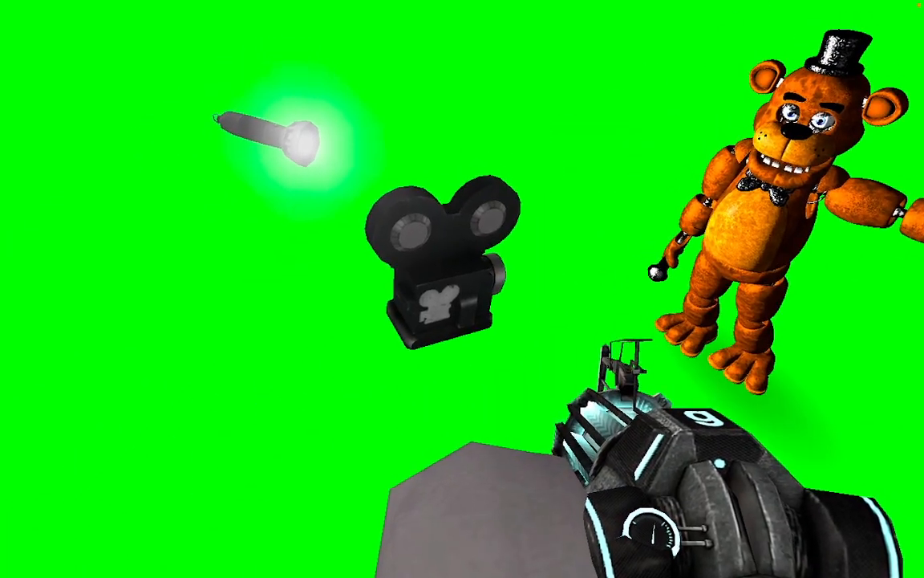
Move the camera model away from Freddy, walk around the scene, and open the pause menu.
drag(463, 289, 462, 289)
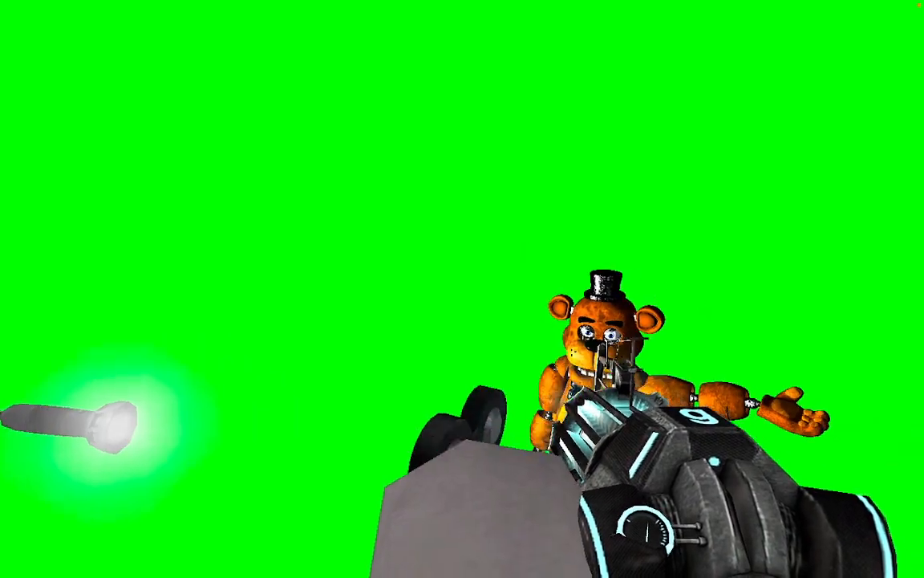
key(d)
key(a)
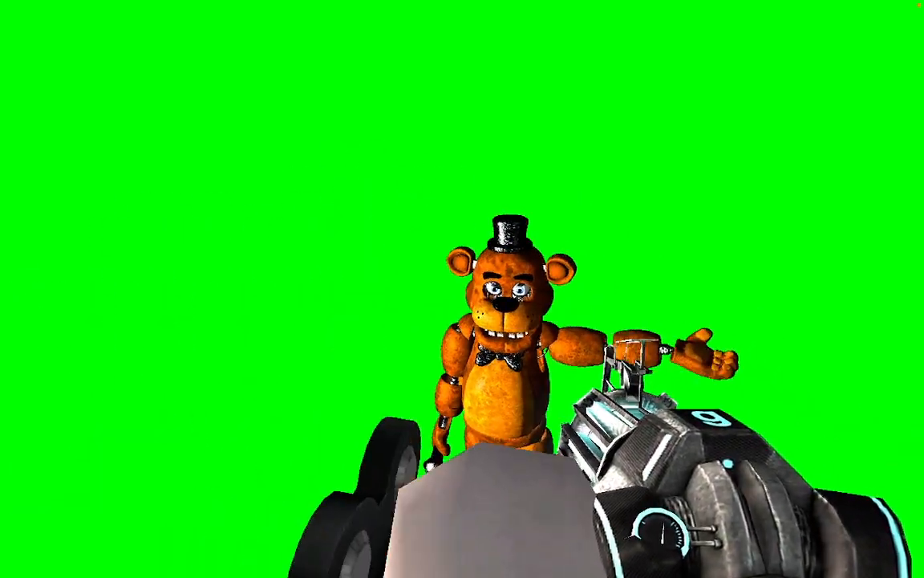
key(w)
key(d)
key(s)
key(a)
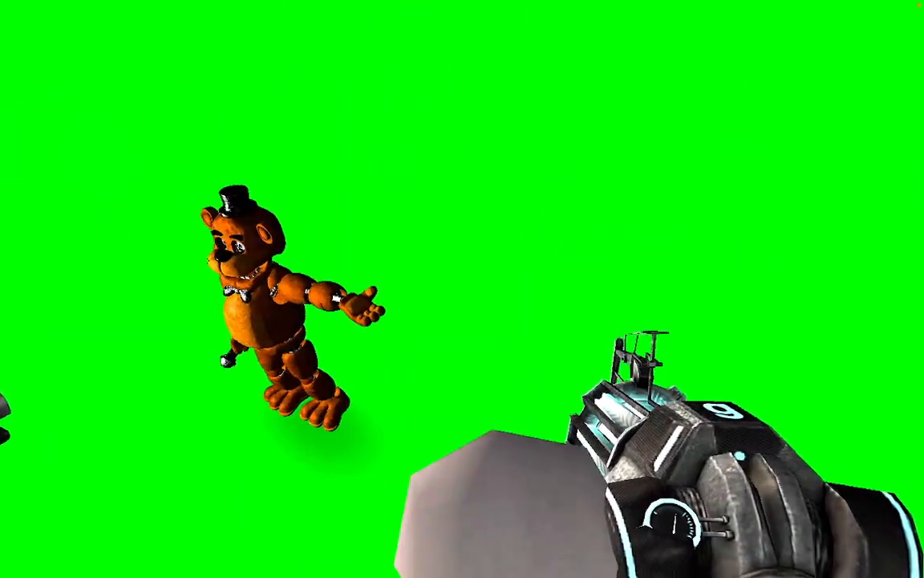
key(a)
key(Escape)
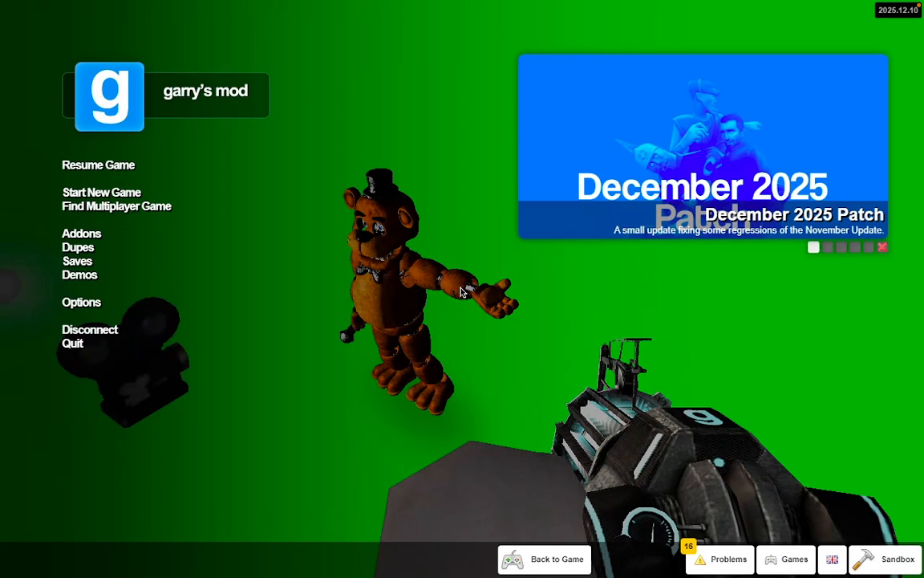
Load gm_ijm_boreas from the Sandbox map list and fly up over the snowy cliff.
click(121, 192)
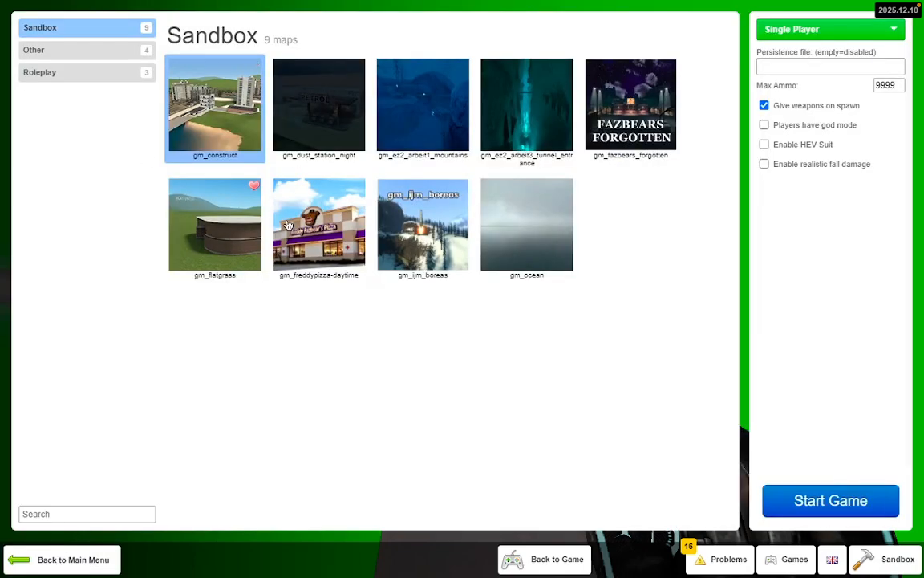
double_click(421, 212)
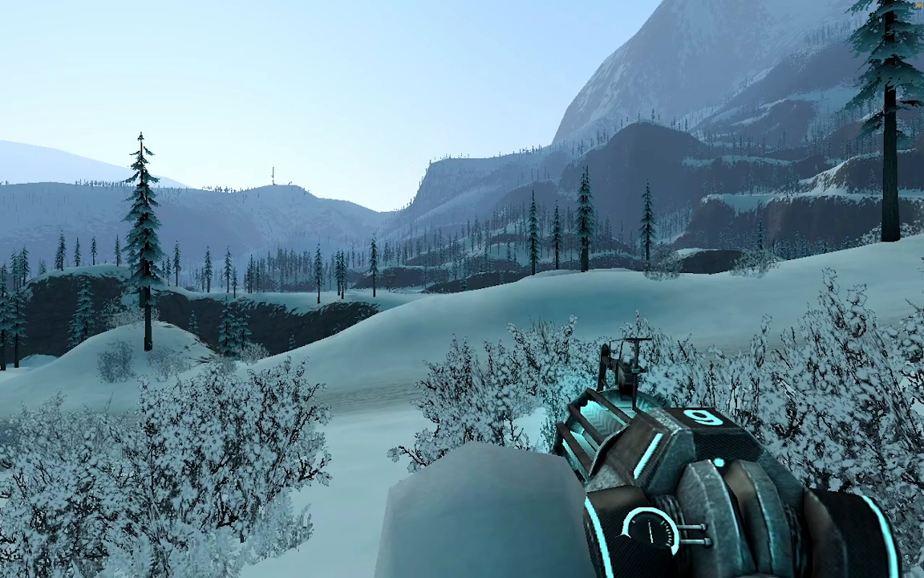
key(v)
key(w)
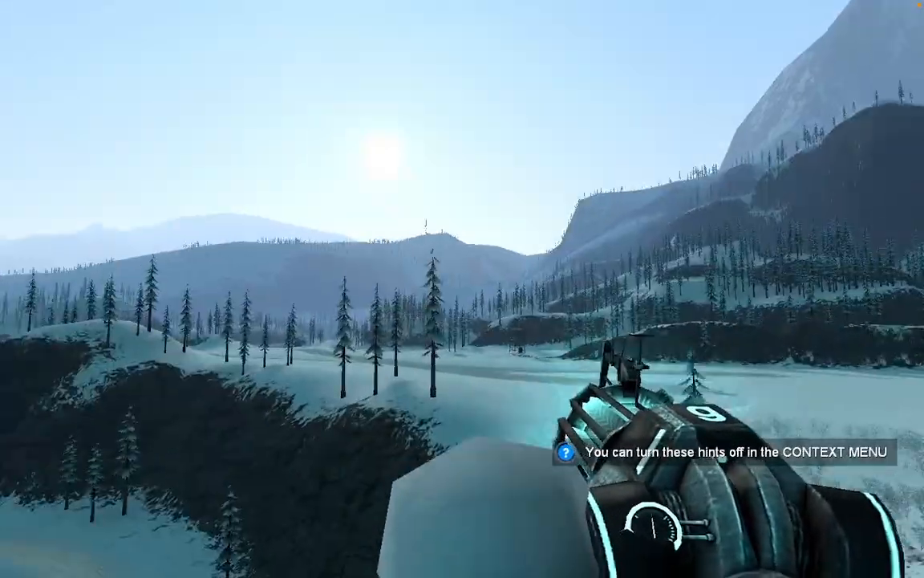
key(q)
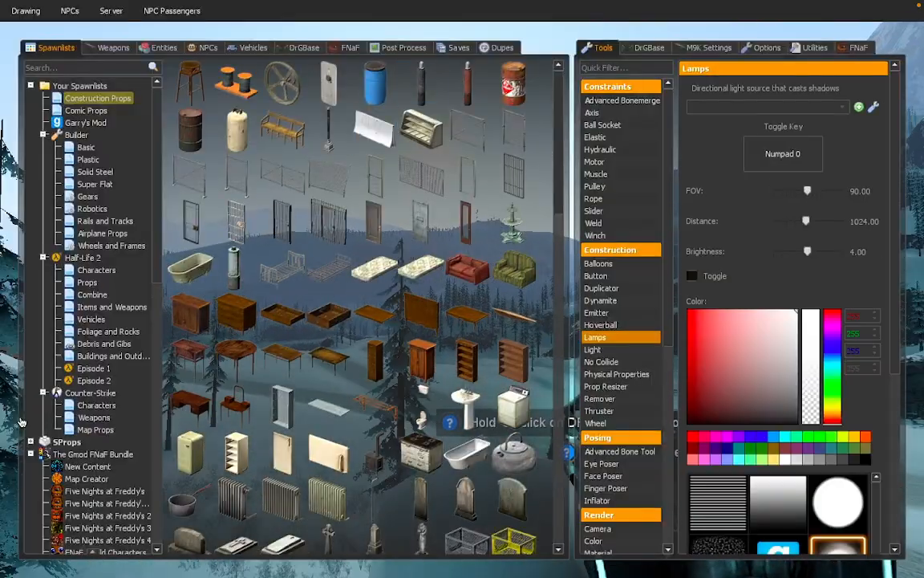
Browse the Vehicles, DrGBase, Post Process, Entities and NPCs spawn tabs while flying to the cliff viewpoint.
key(q)
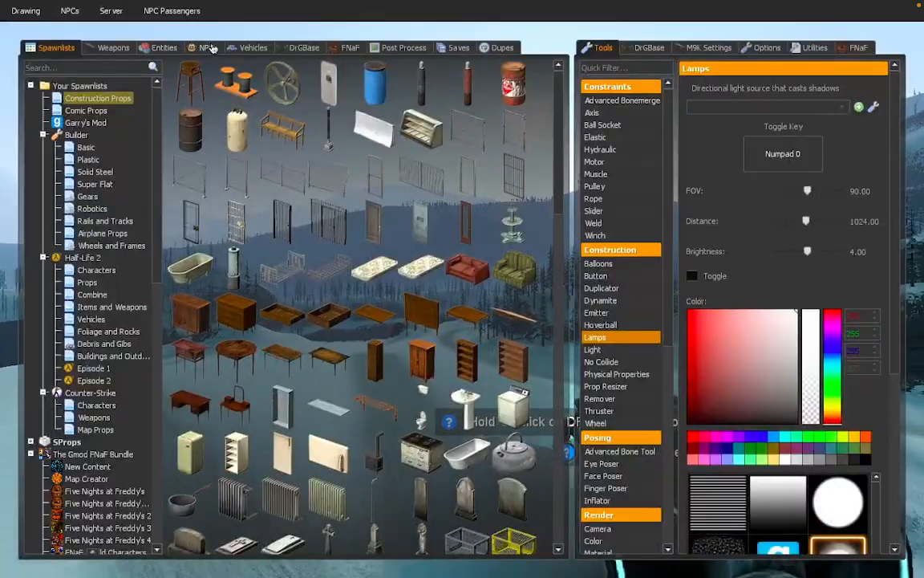
click(247, 50)
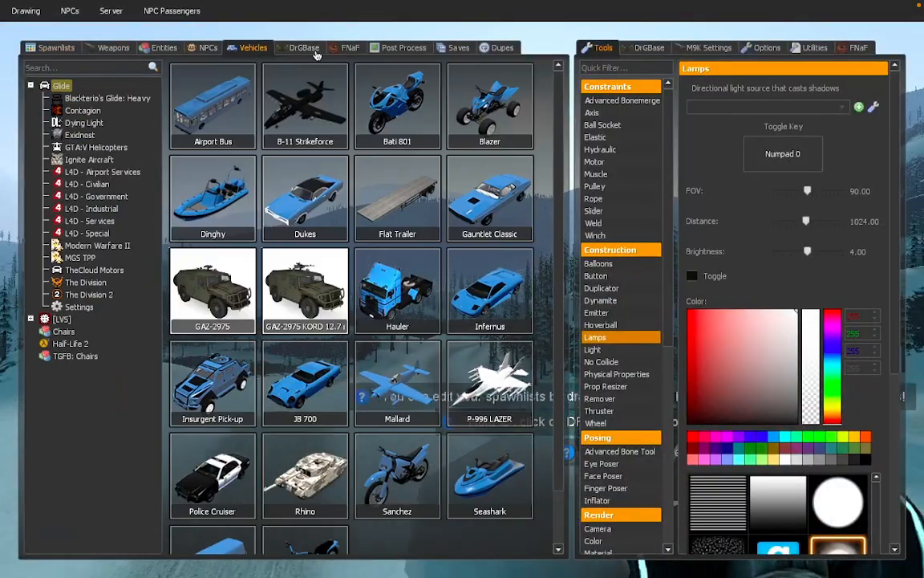
click(303, 48)
click(411, 48)
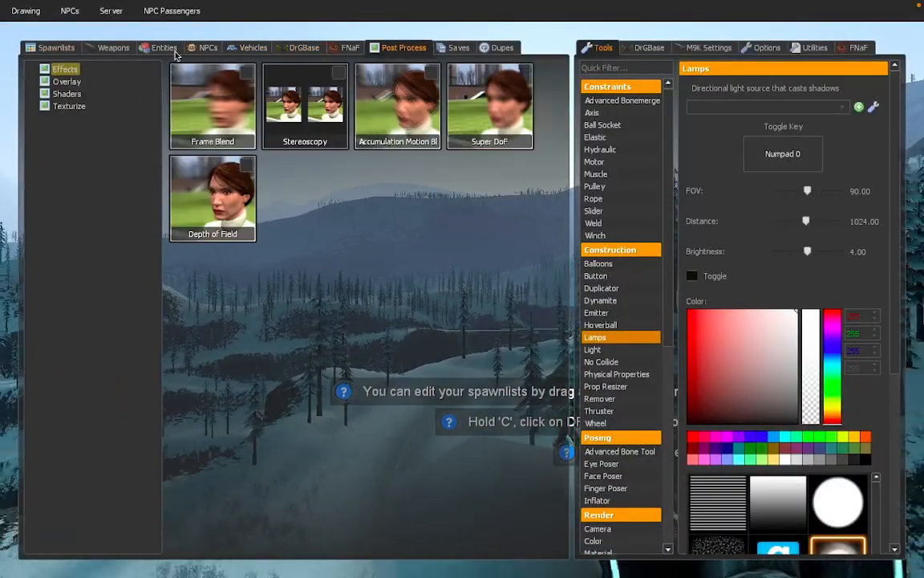
click(175, 49)
click(201, 50)
key(q)
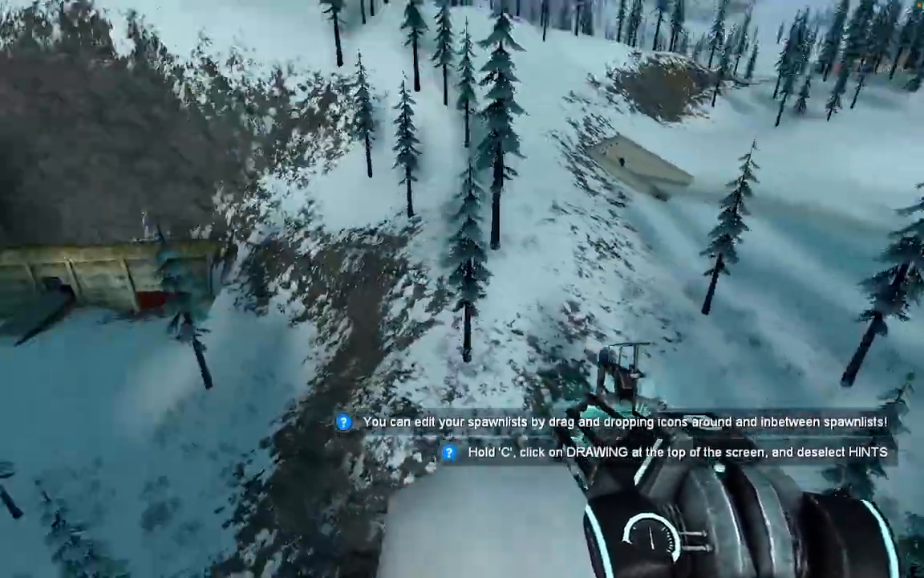
key(q)
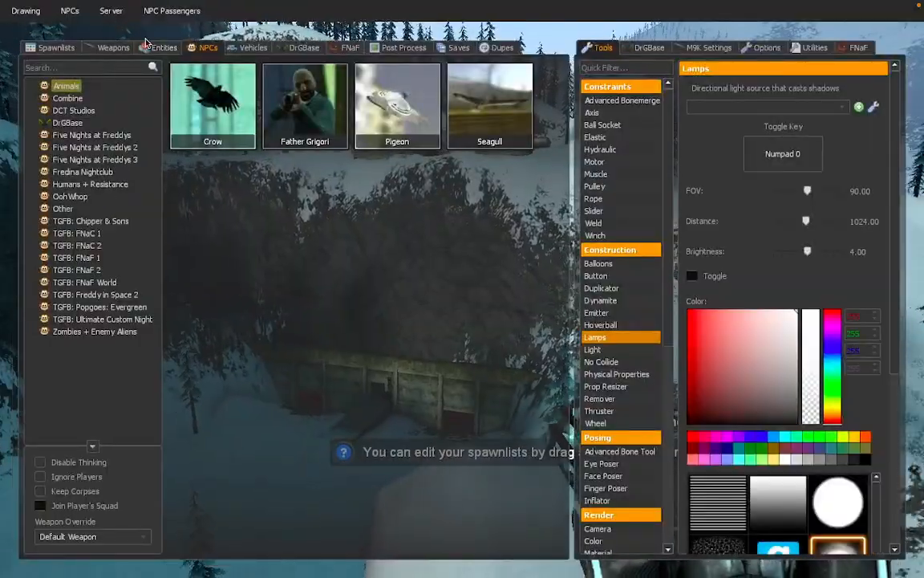
key(q)
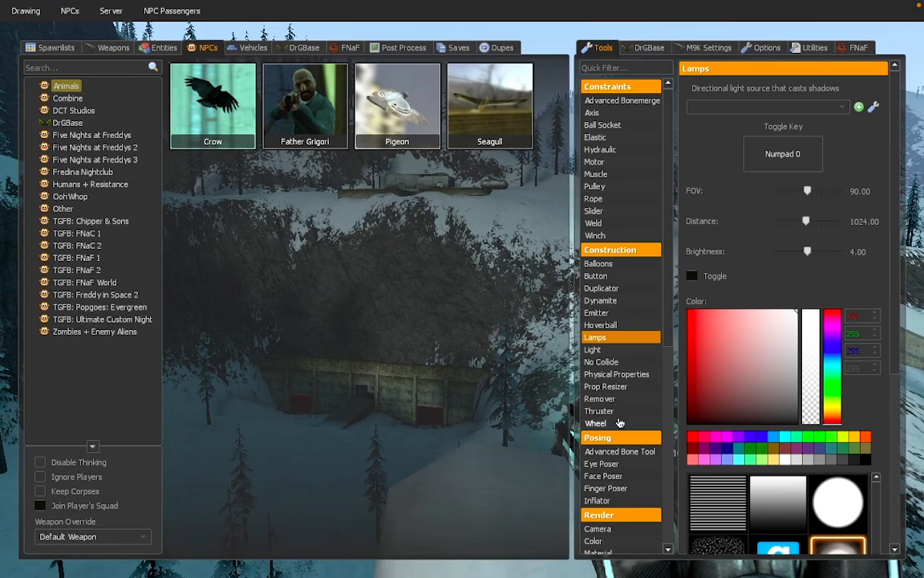
Check the camera view, then fly with the Physics Gun down through the rocket silo.
key(q)
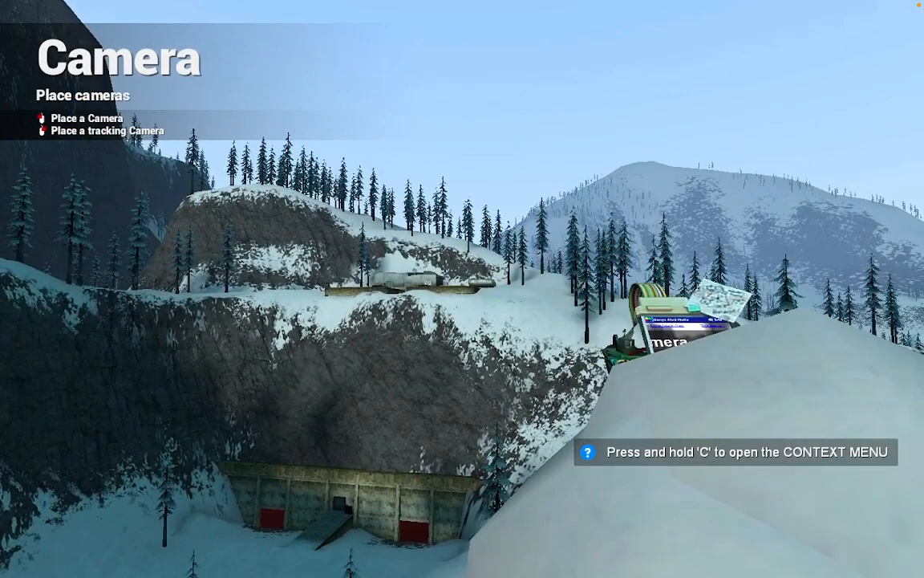
key(KP_0)
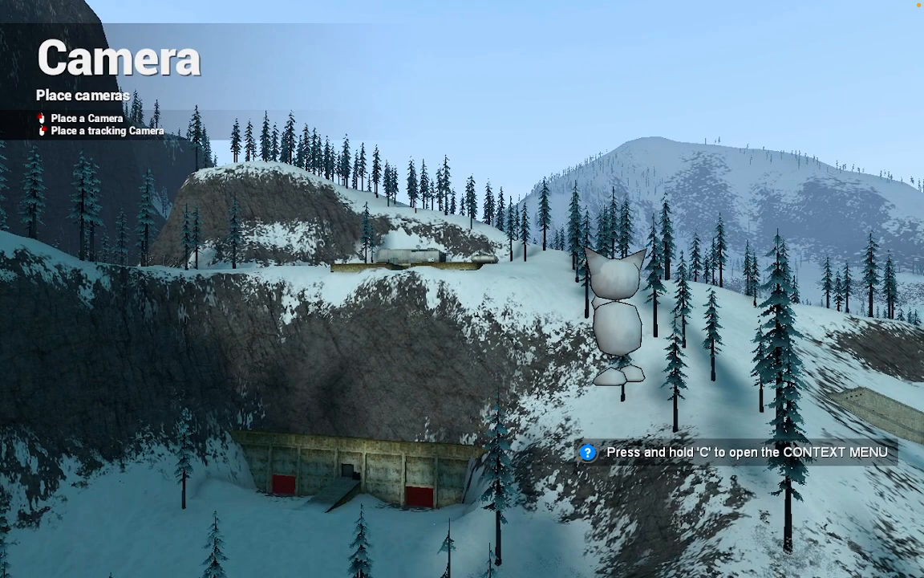
key(KP_0)
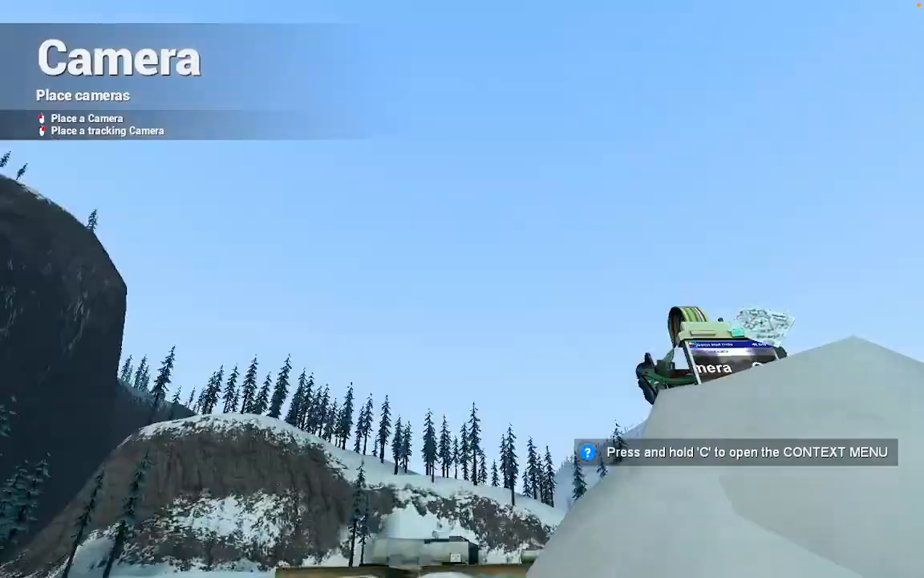
key(w)
key(1)
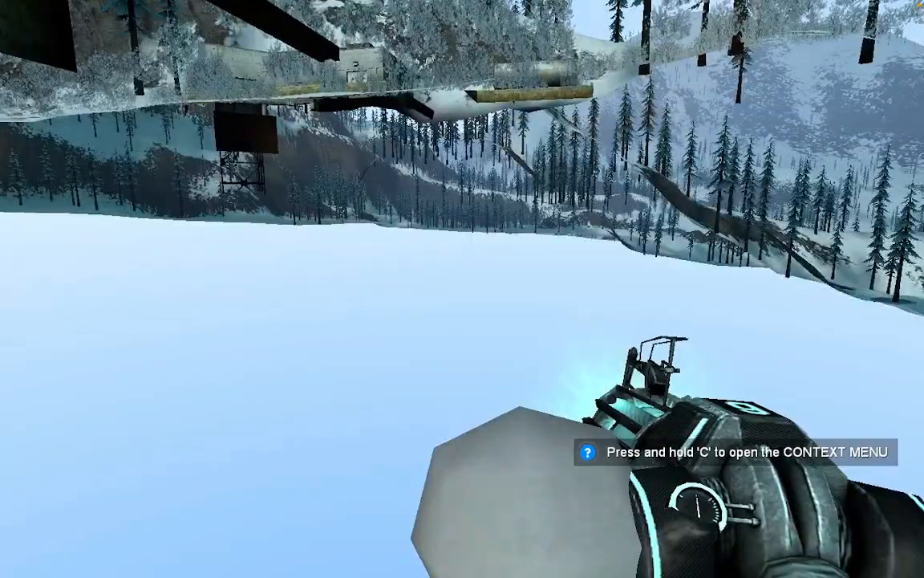
key(w)
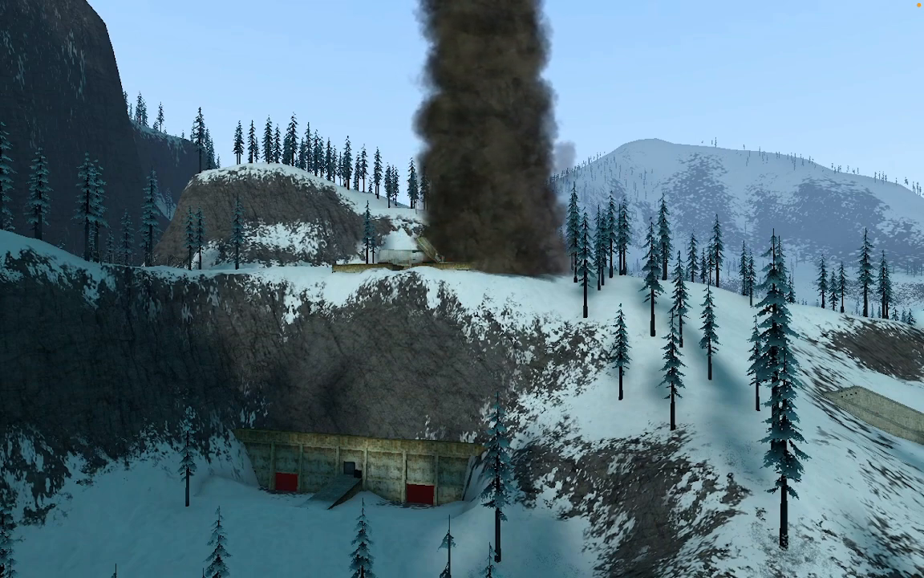
Pause to the game menu with the console and show all desktop spaces.
key(Escape)
key(Escape)
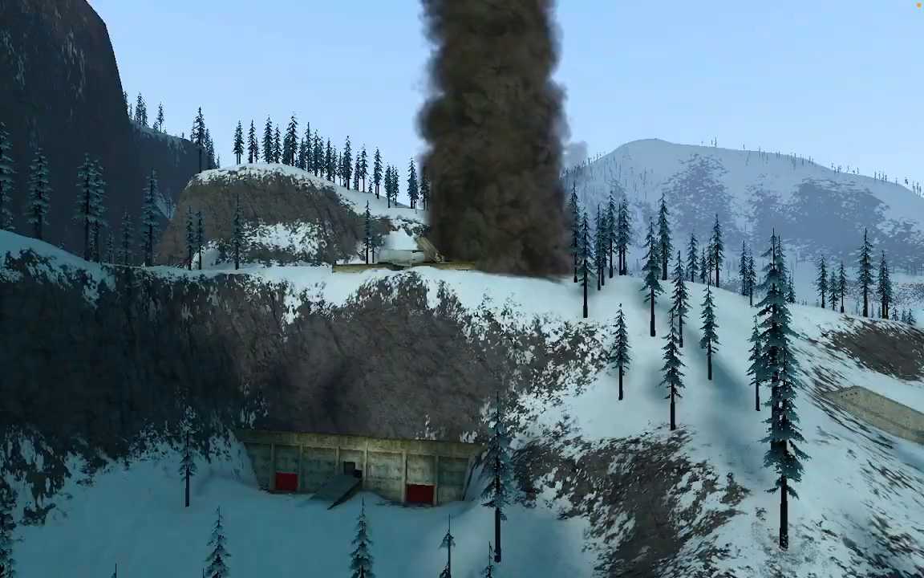
key(ctrl+Up)
key(ctrl+Up)
key(Escape)
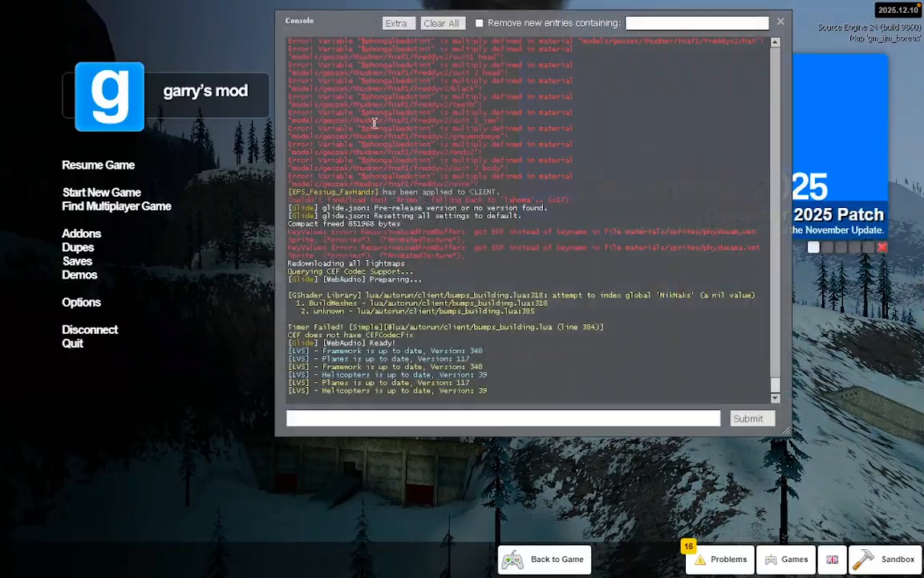
key(ctrl+Up)
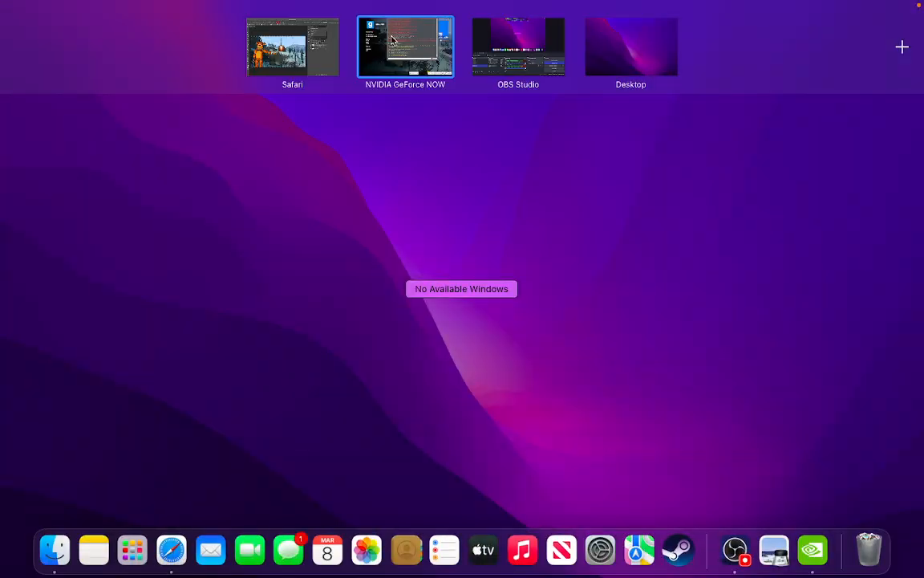
Switch to the Safari space showing the Photopea composite of Freddy over the rocket launch.
click(307, 48)
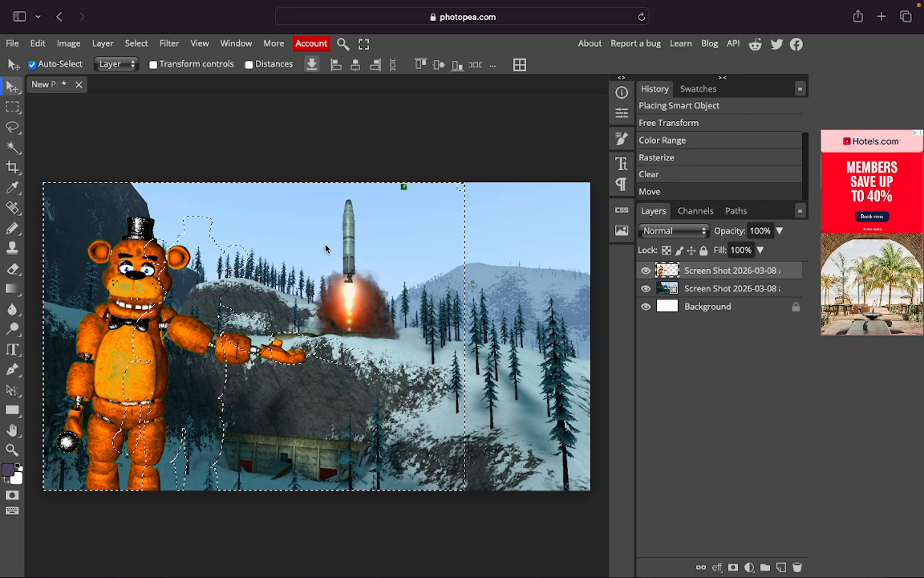
Check the Color Range Fuzziness, close the dialog unapplied, and pick the Rectangle tool.
click(138, 46)
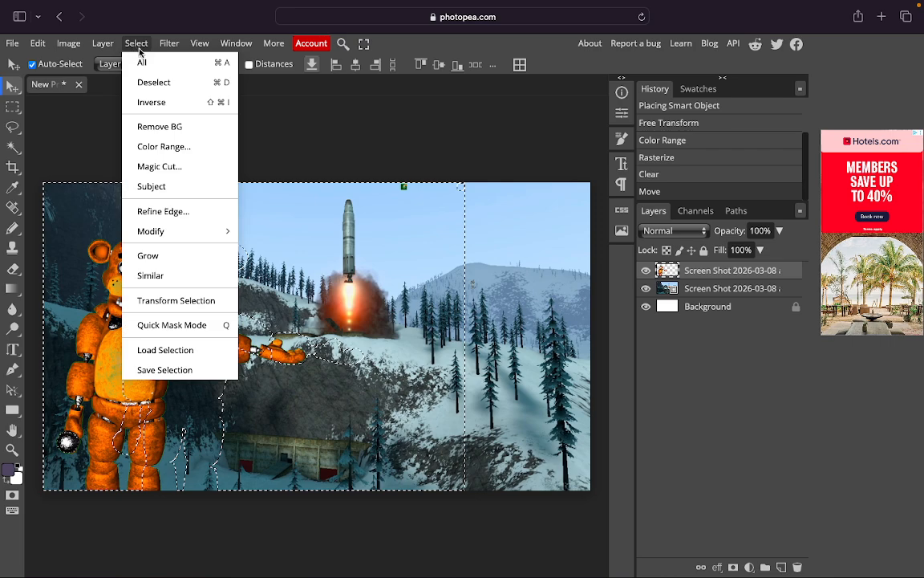
click(183, 148)
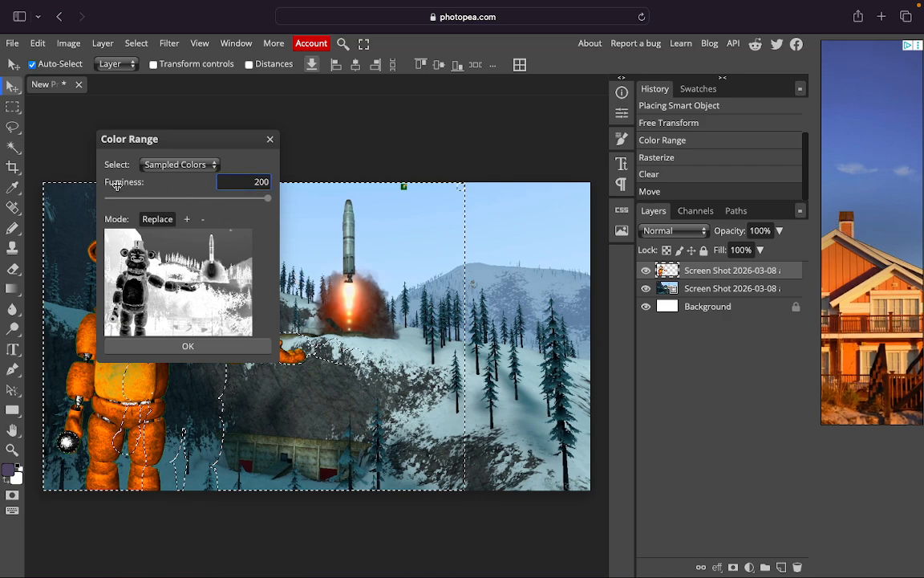
click(265, 198)
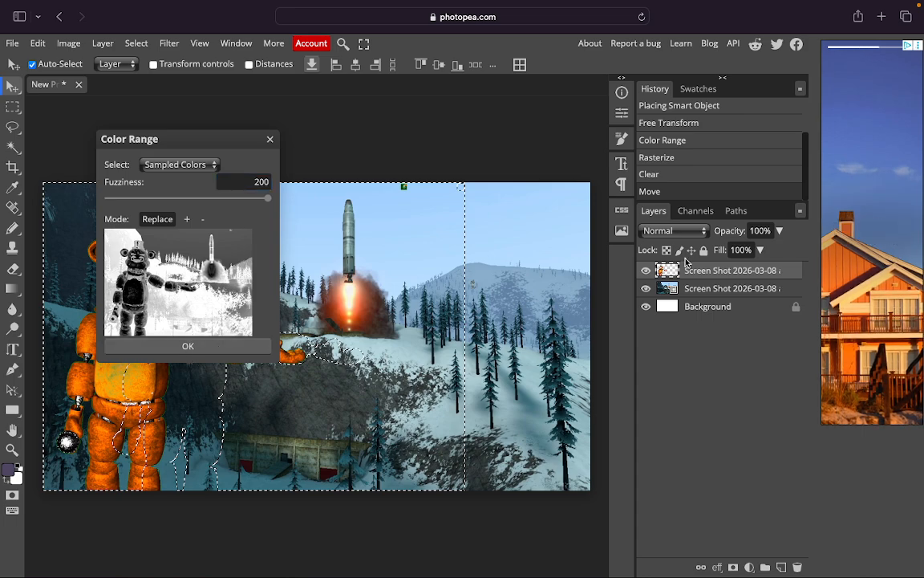
right_click(682, 270)
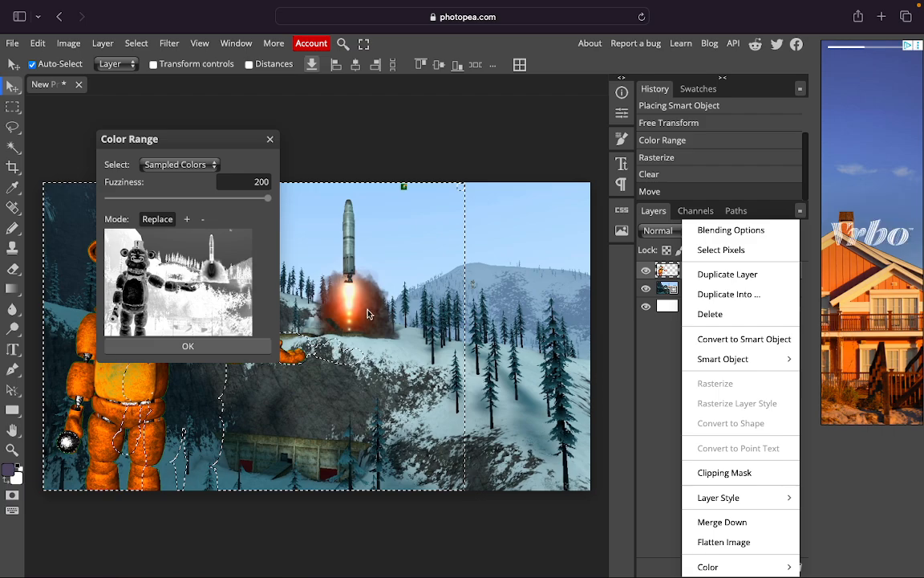
click(269, 141)
click(269, 140)
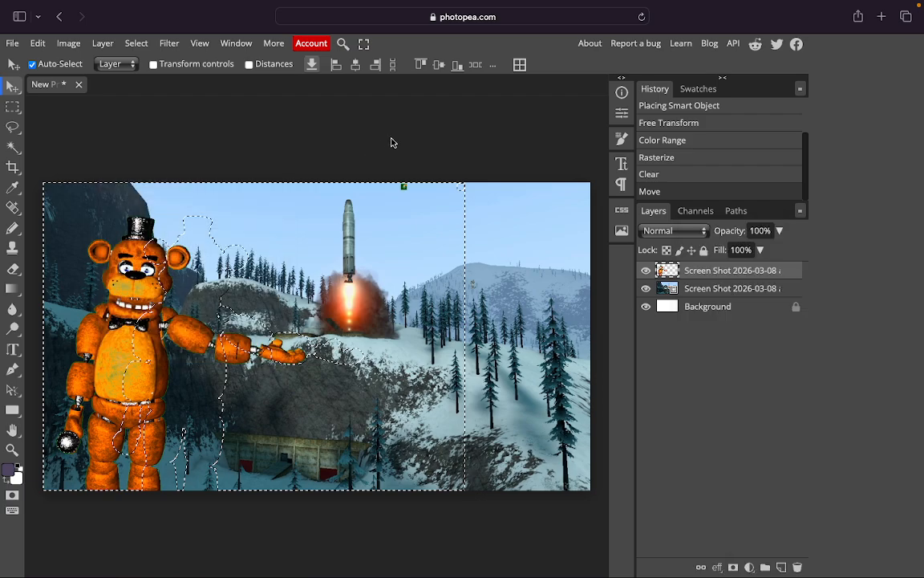
click(12, 410)
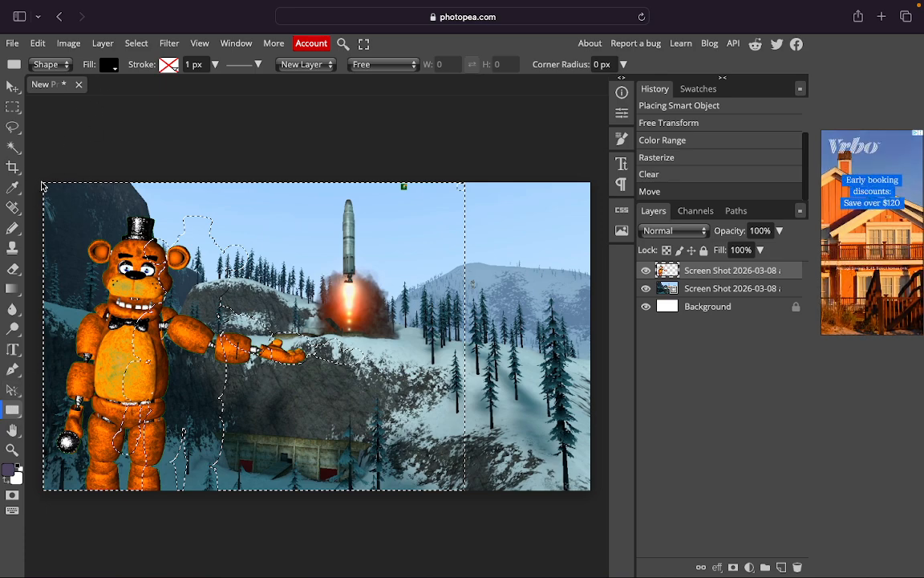
Draw a rectangle covering the whole canvas with no fill.
drag(45, 183, 590, 488)
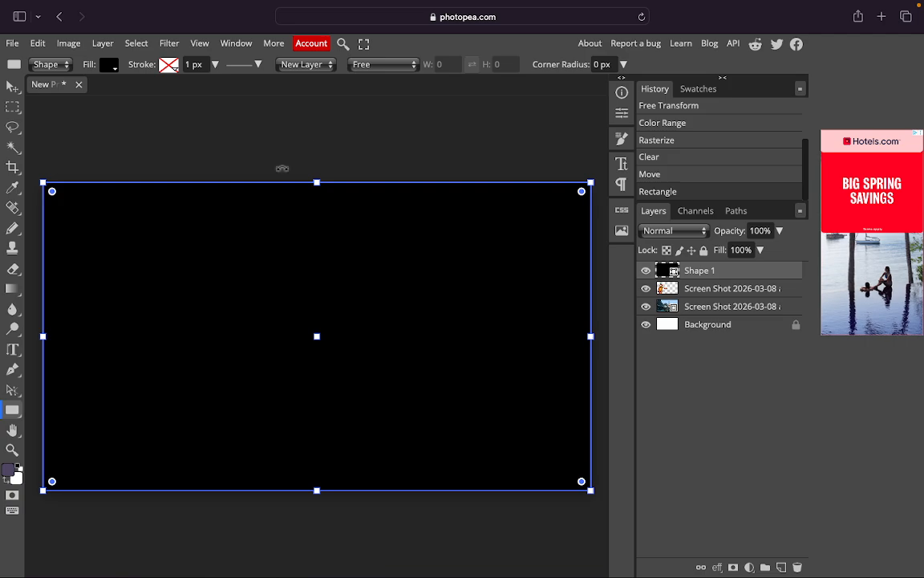
click(107, 67)
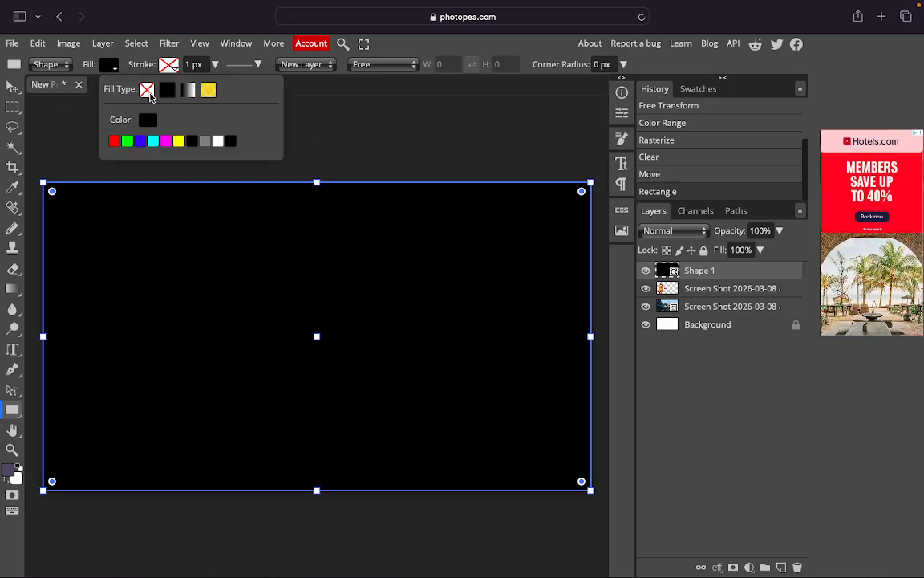
click(144, 89)
Give the rectangle a solid teal-cyan border colour.
click(169, 65)
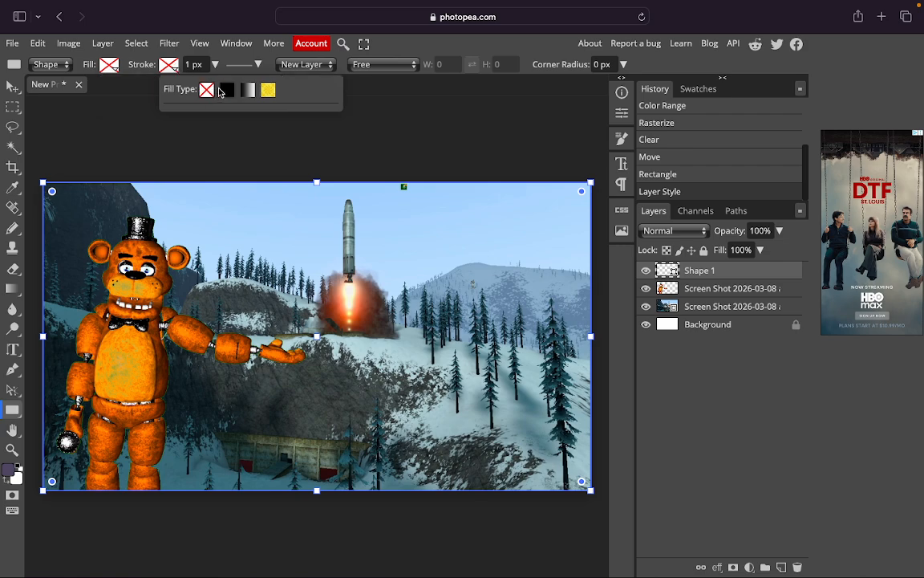
click(227, 90)
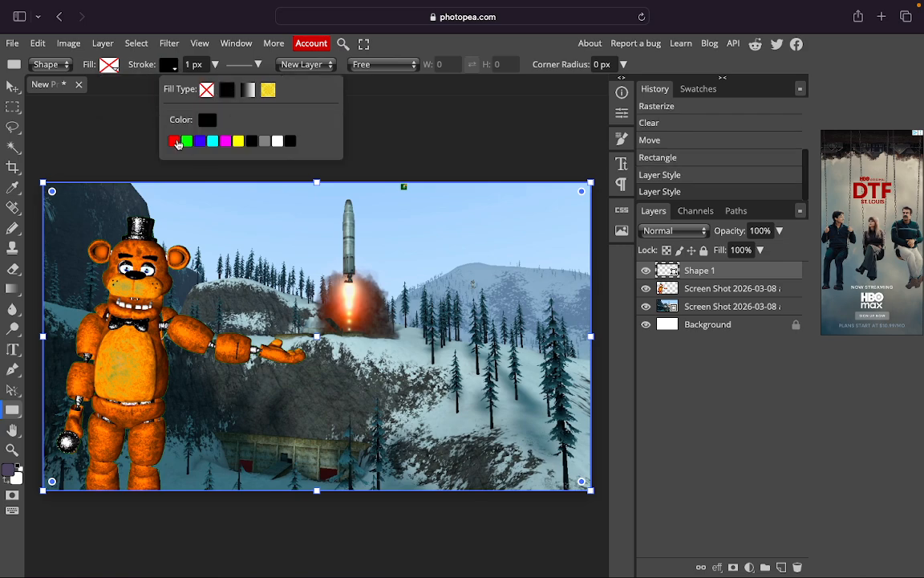
click(201, 142)
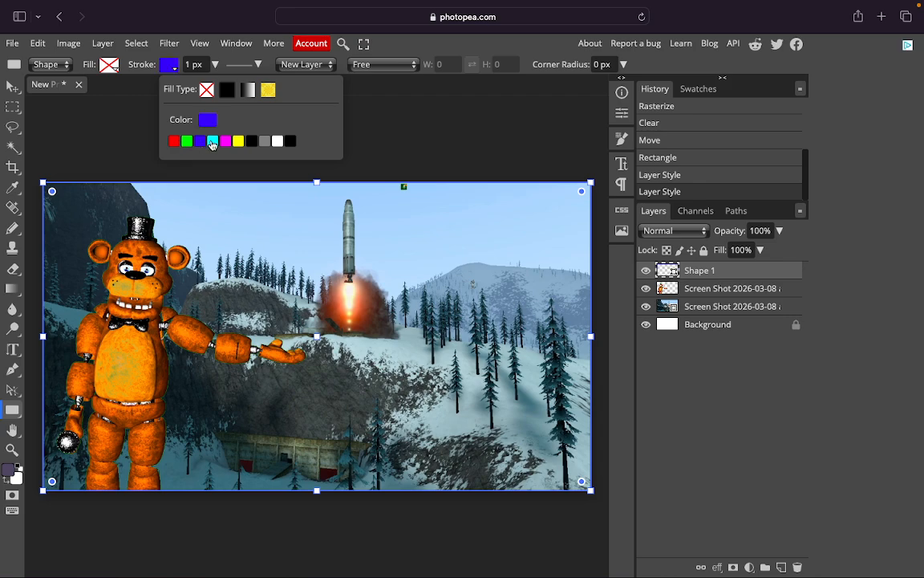
click(213, 141)
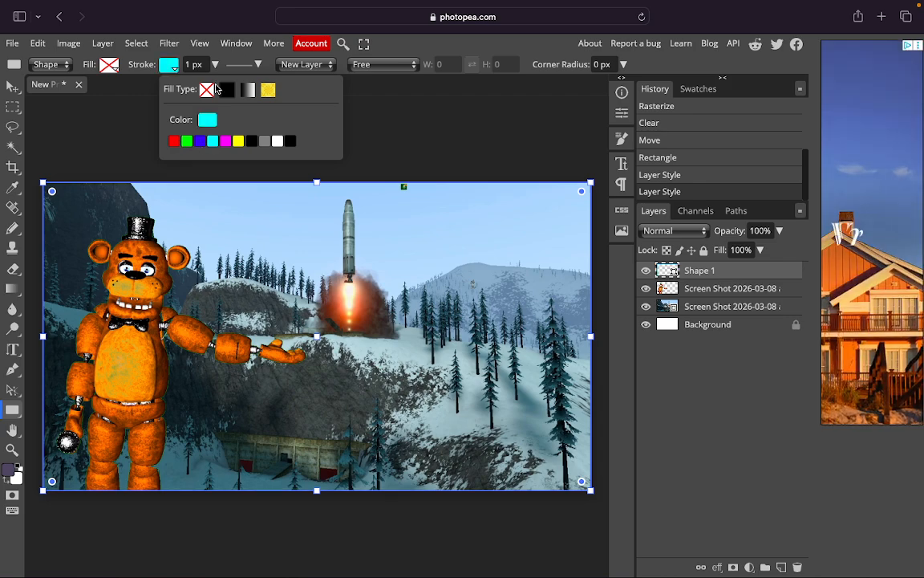
click(191, 67)
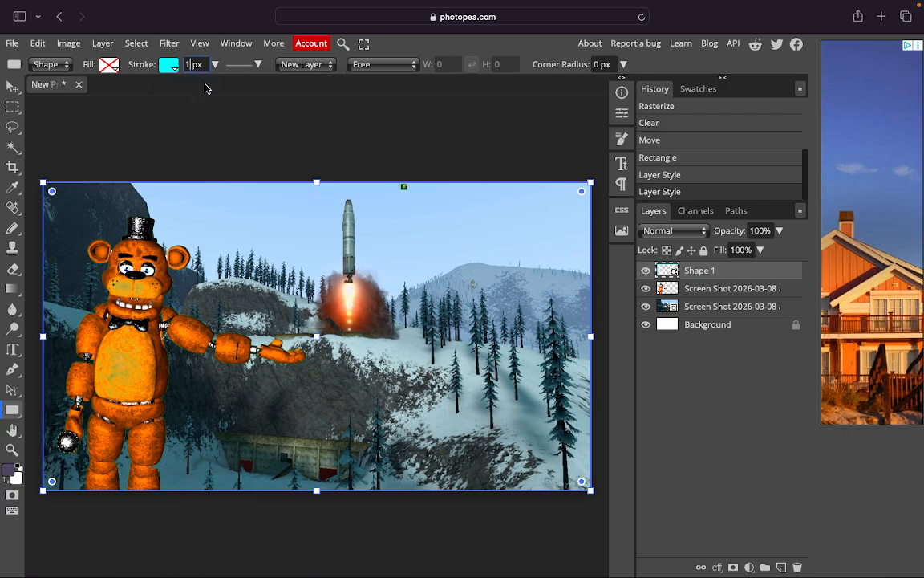
click(166, 64)
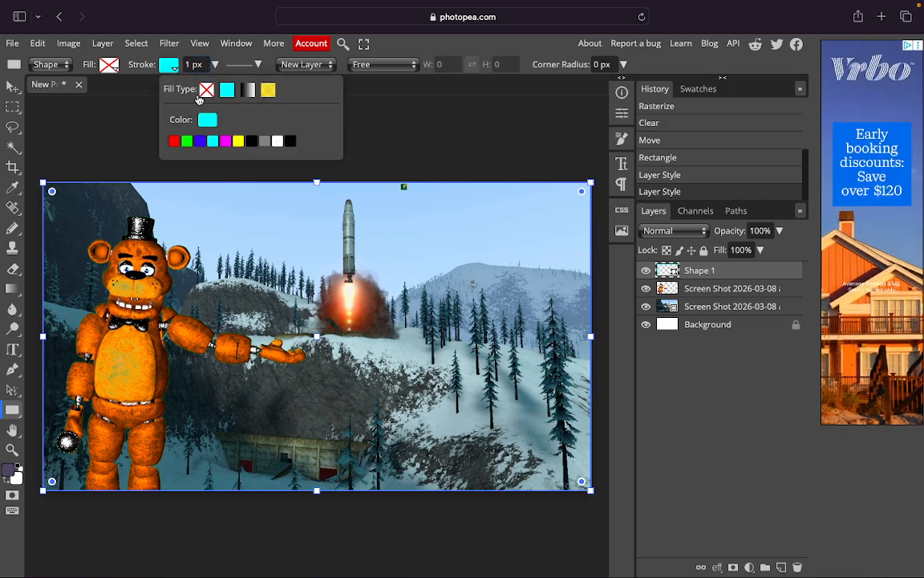
click(207, 119)
click(197, 195)
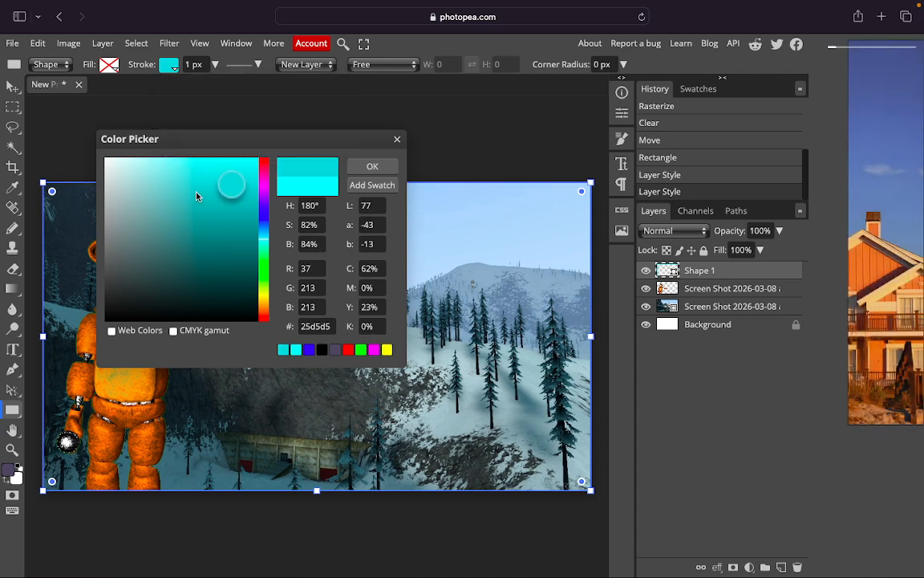
Set the rectangle's border width to 55 px.
click(193, 66)
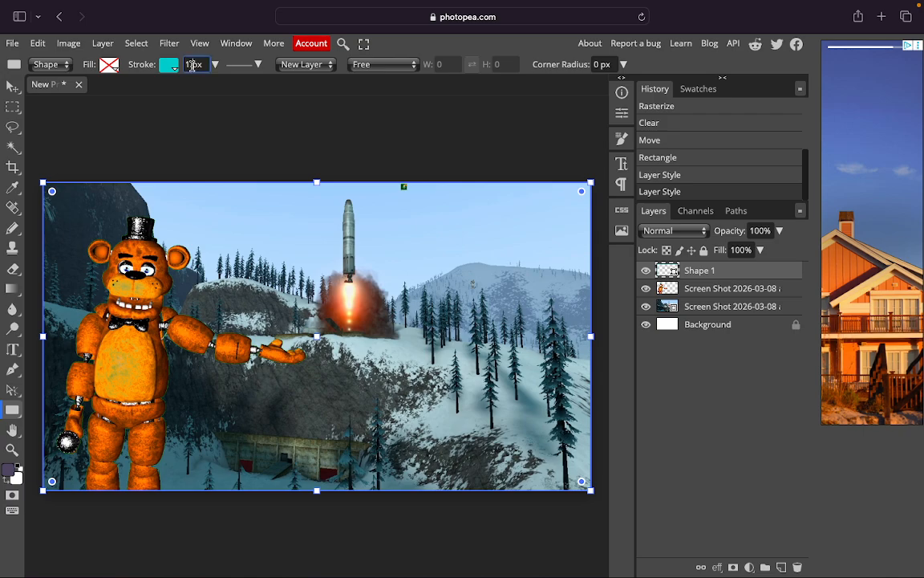
key(BackSpace)
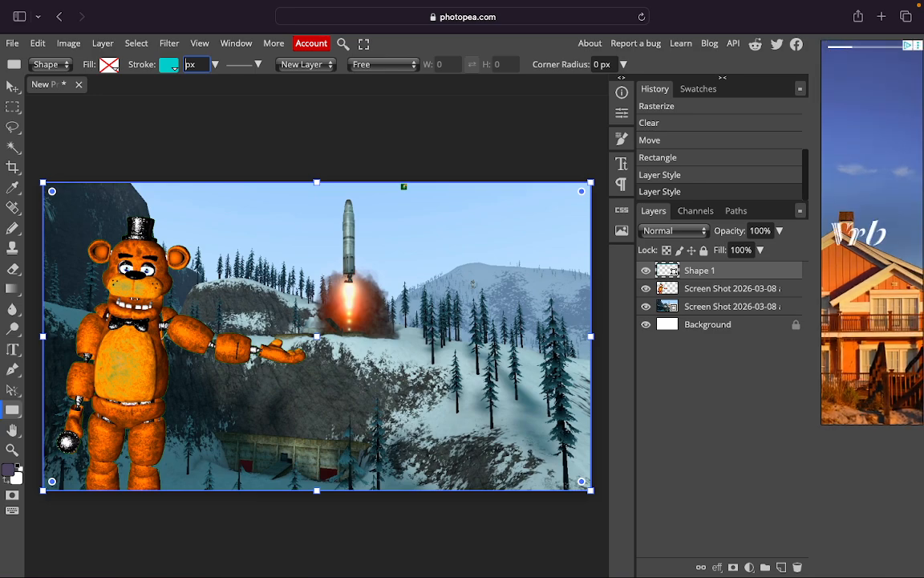
text(55)
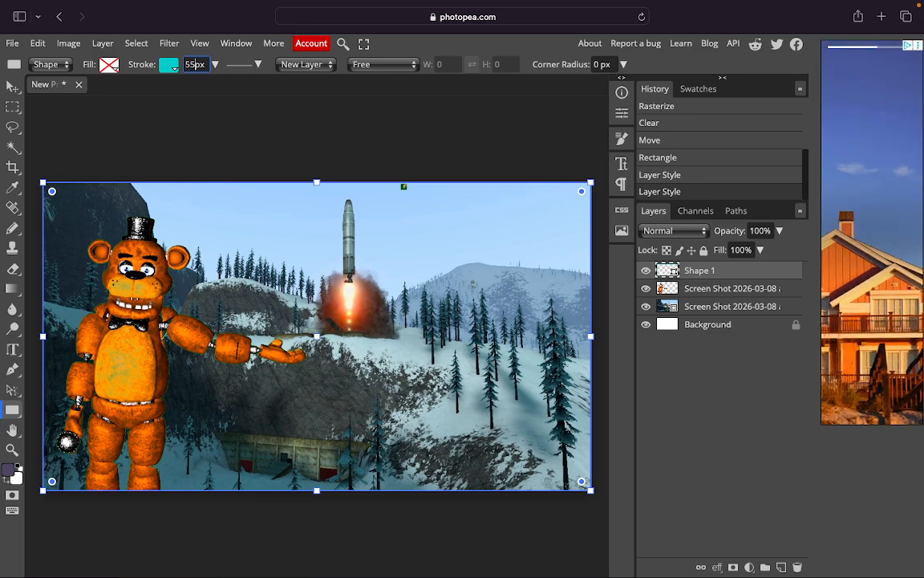
key(Return)
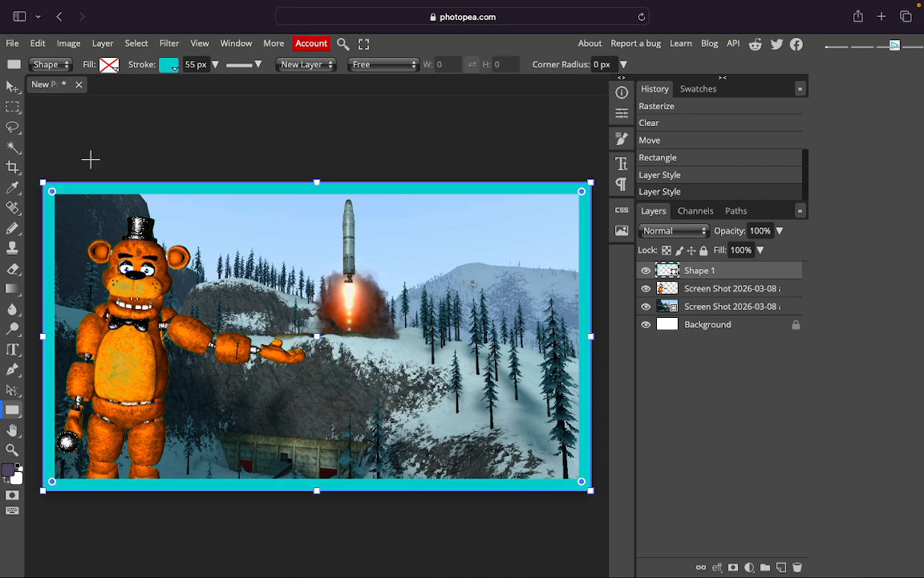
Add a 3 px black outside Stroke layer style to the Shape 1 frame layer.
key(v)
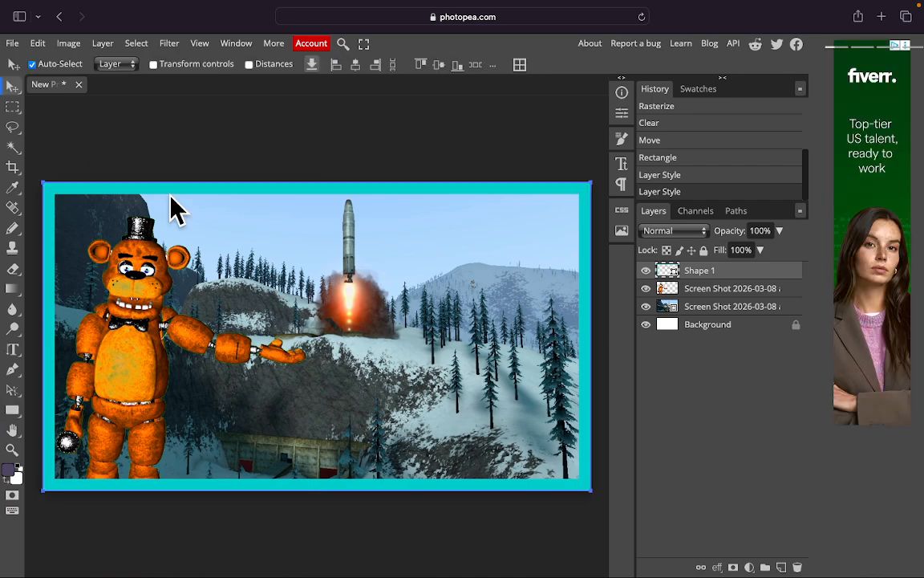
click(93, 144)
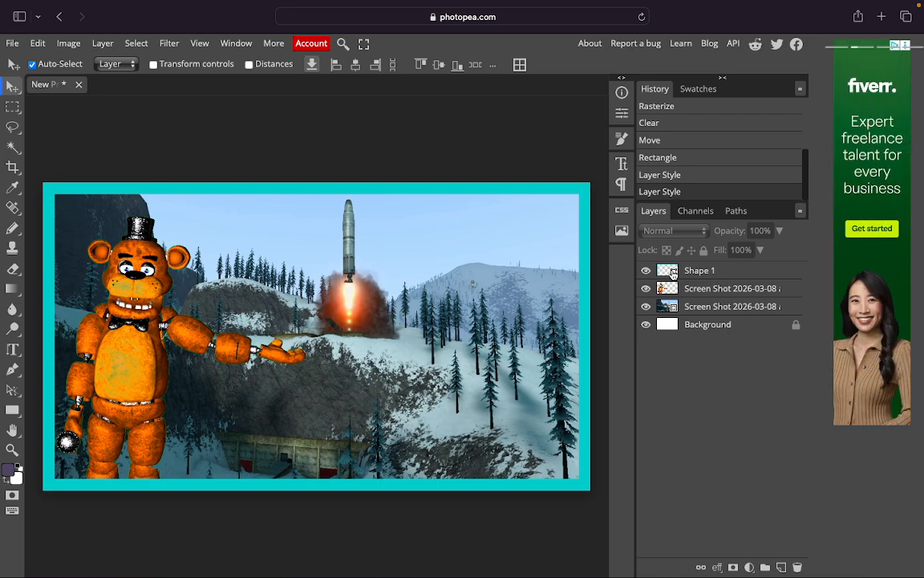
right_click(677, 275)
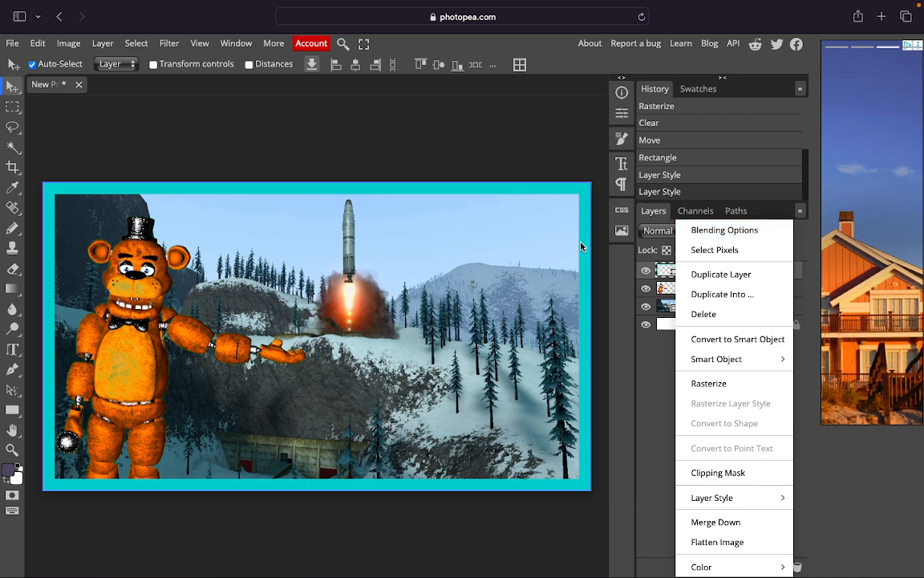
click(718, 231)
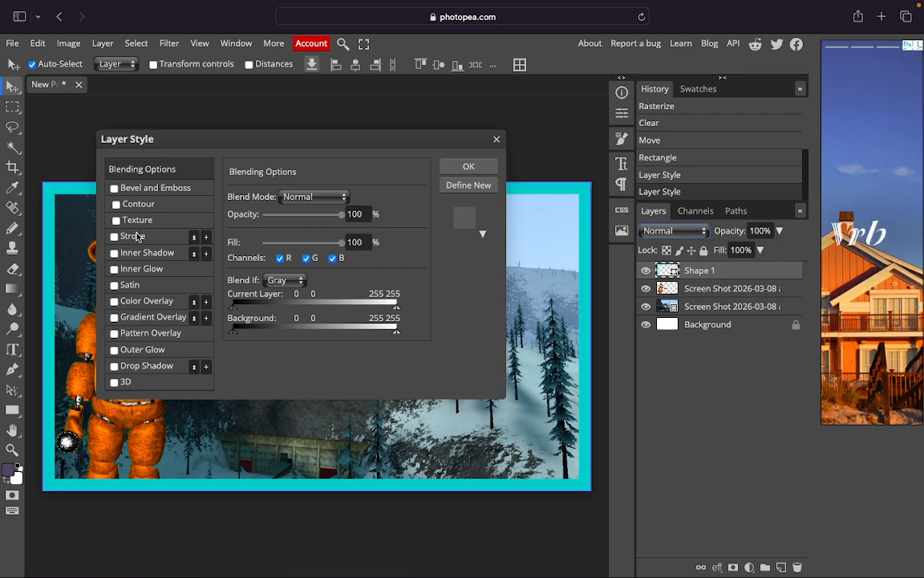
click(129, 237)
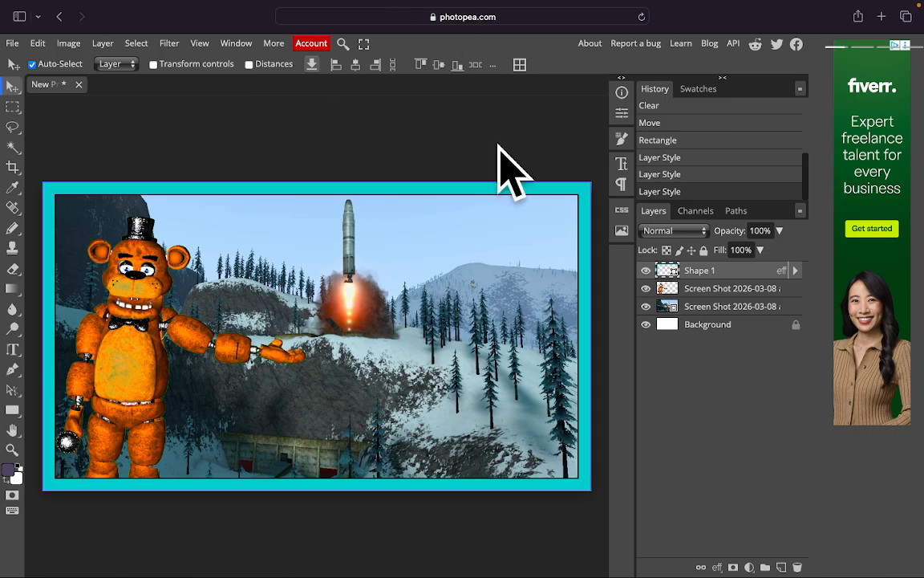
Add a thin black Stroke layer style around the Freddy layer.
right_click(661, 289)
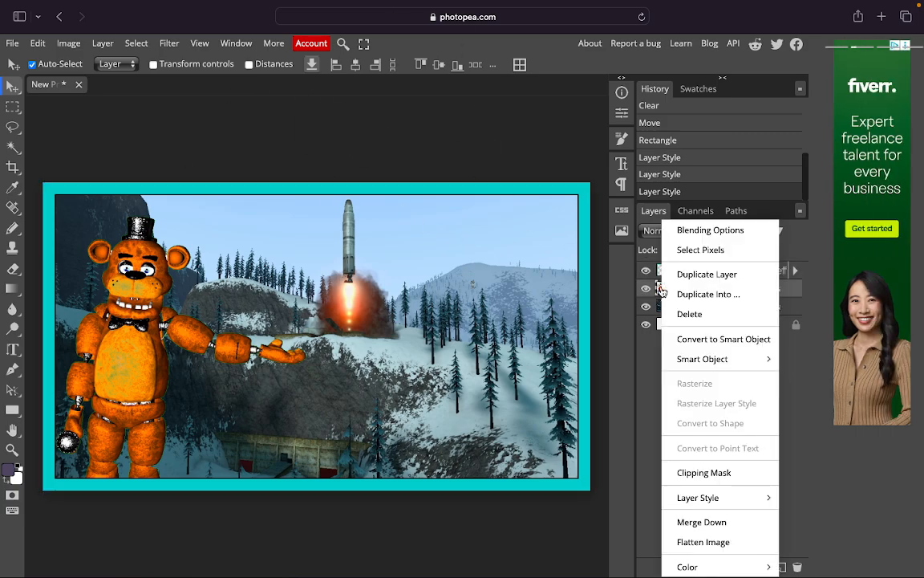
click(700, 231)
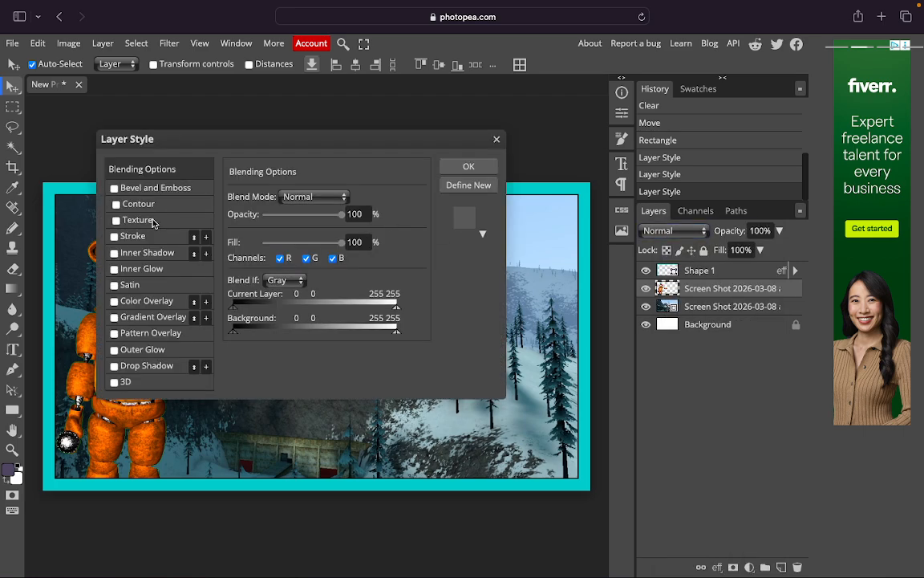
click(135, 237)
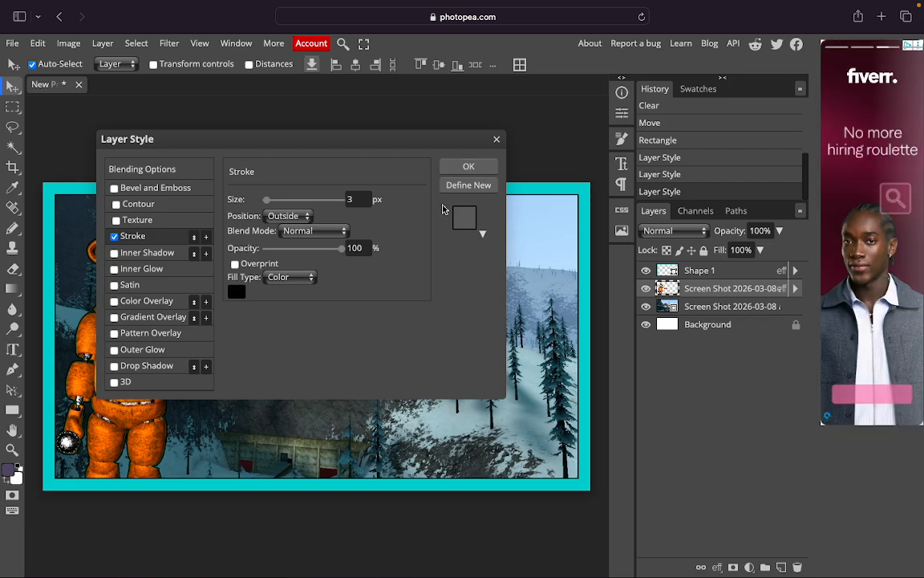
click(469, 167)
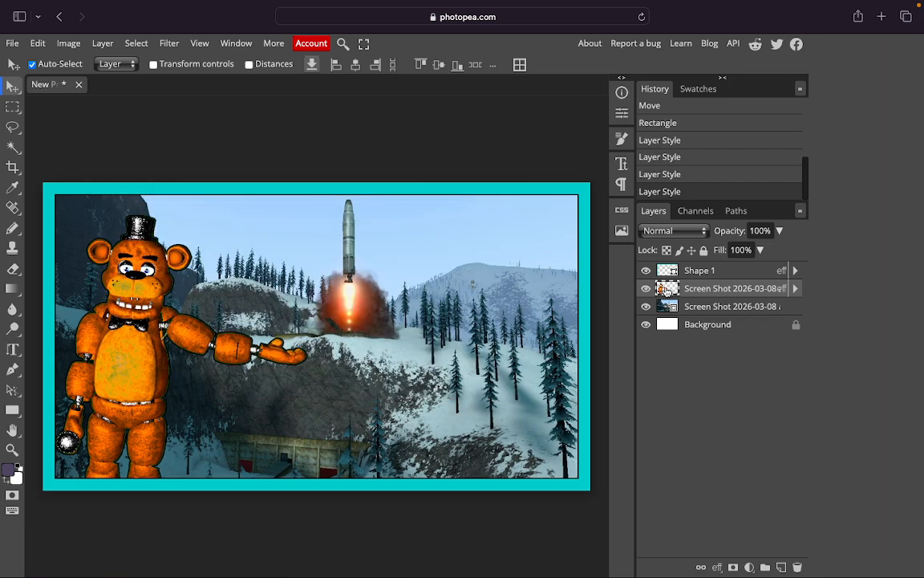
Reopen Freddy's layer style, try Gradient Overlay, then leave it off.
right_click(691, 216)
click(714, 230)
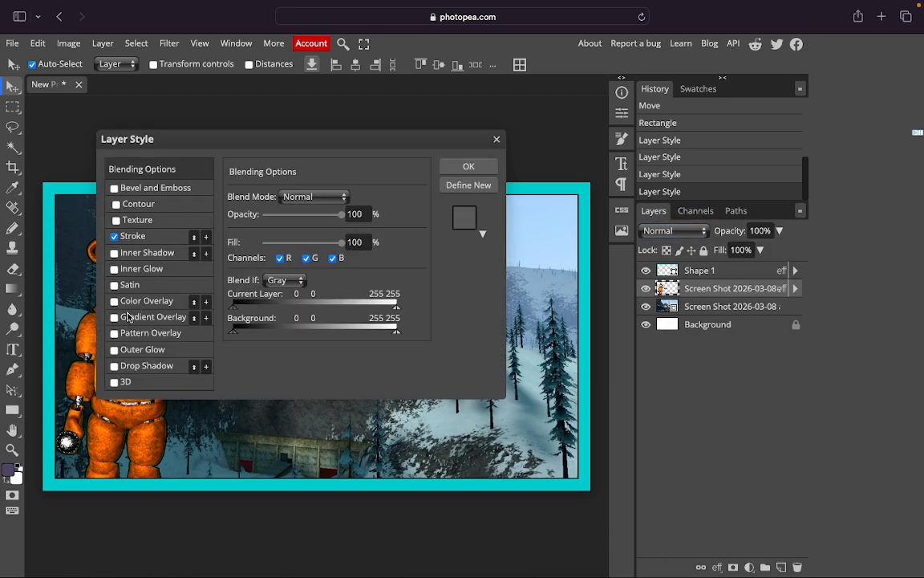
click(115, 317)
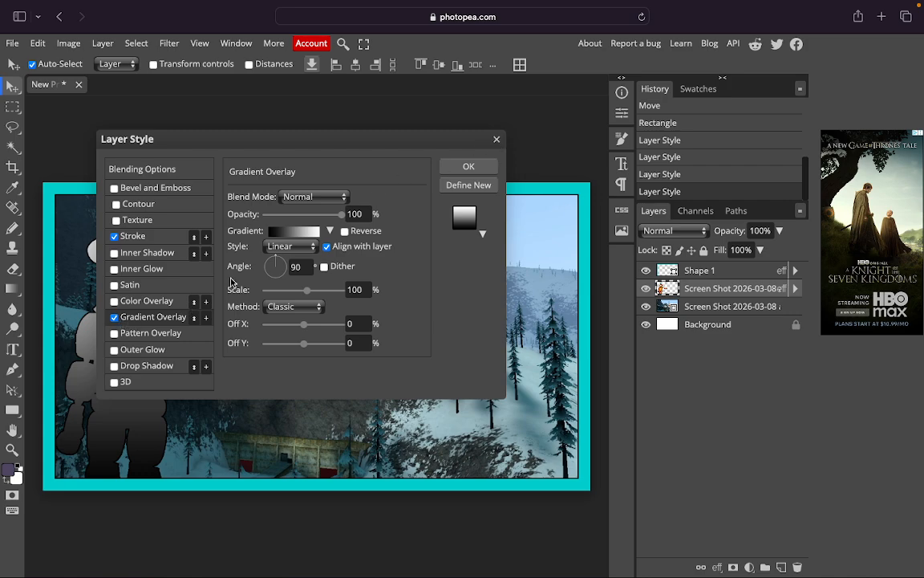
click(116, 318)
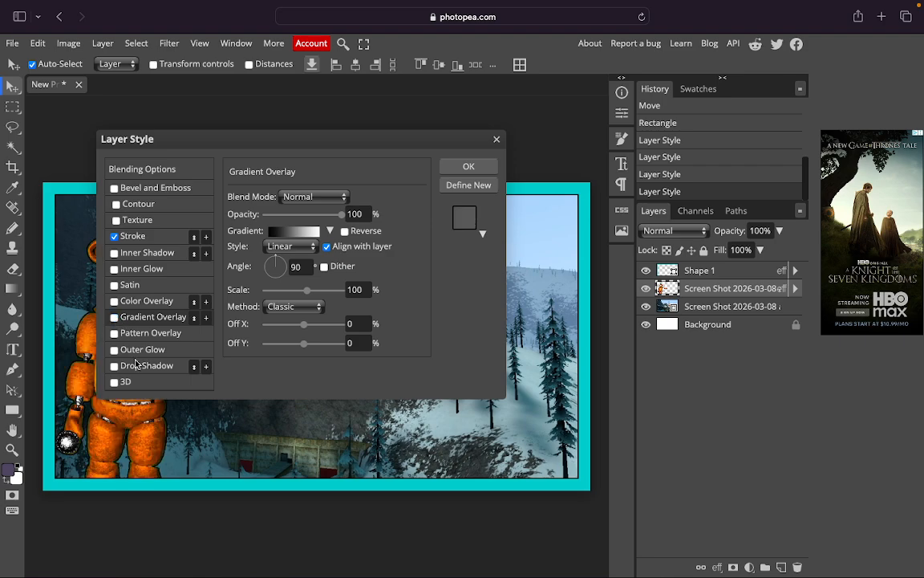
Add a 52c9c9 teal Outer Glow to Freddy: 15% noise, 36% spread, 47 px size.
click(126, 352)
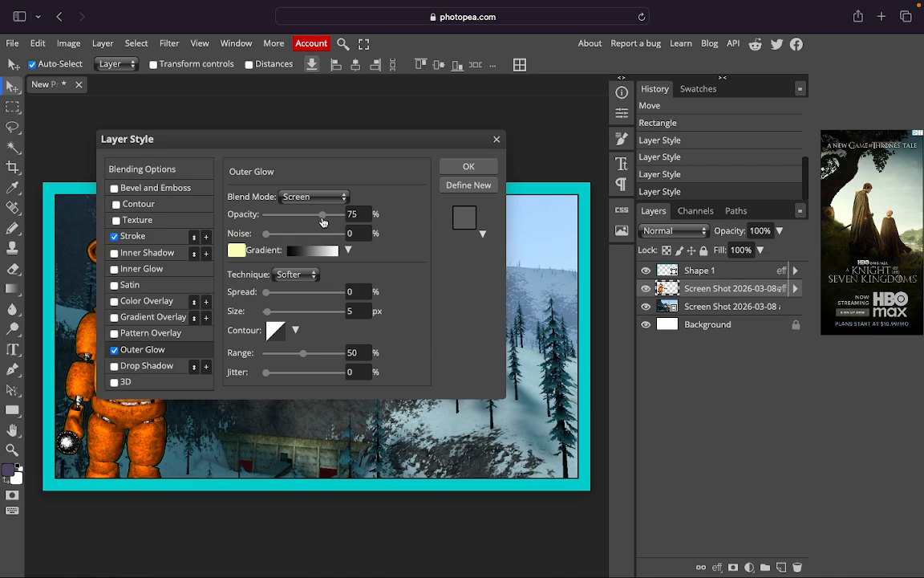
click(237, 250)
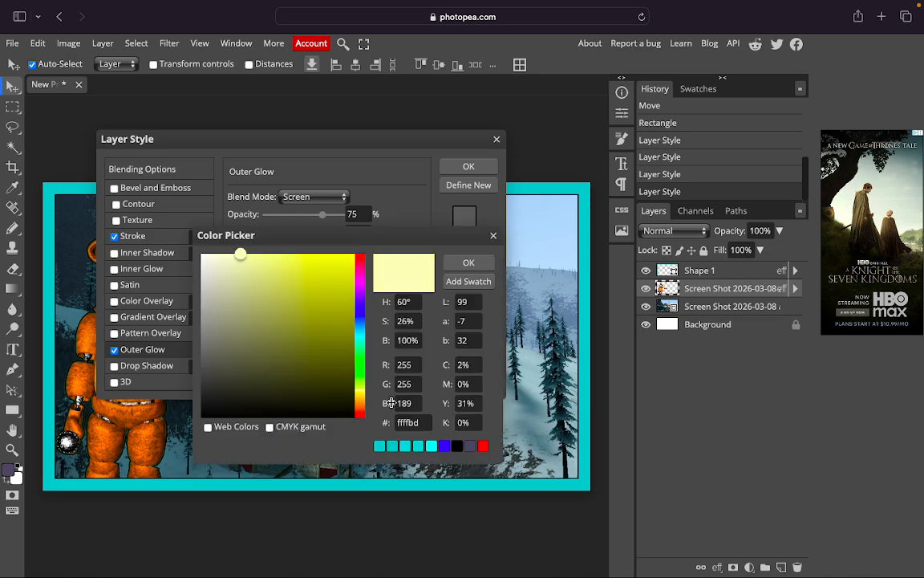
click(445, 447)
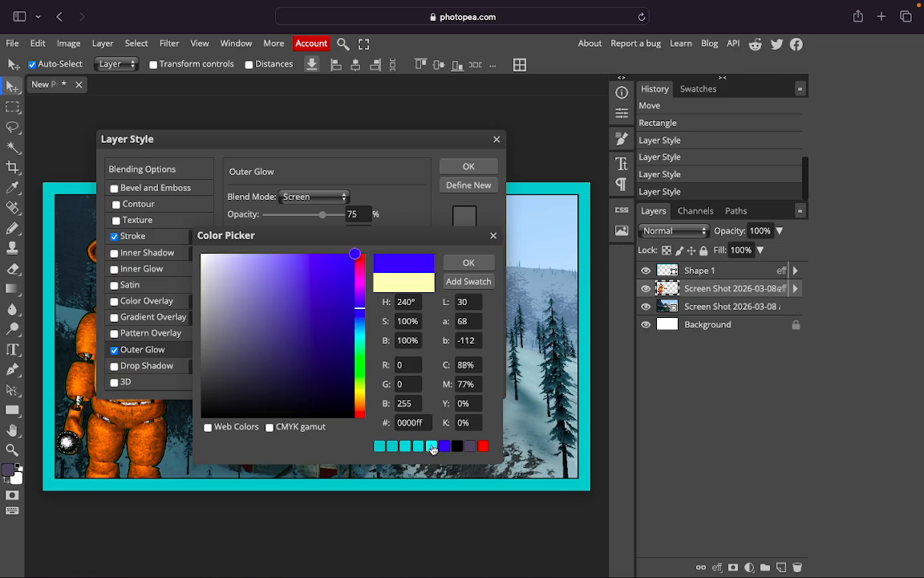
click(405, 448)
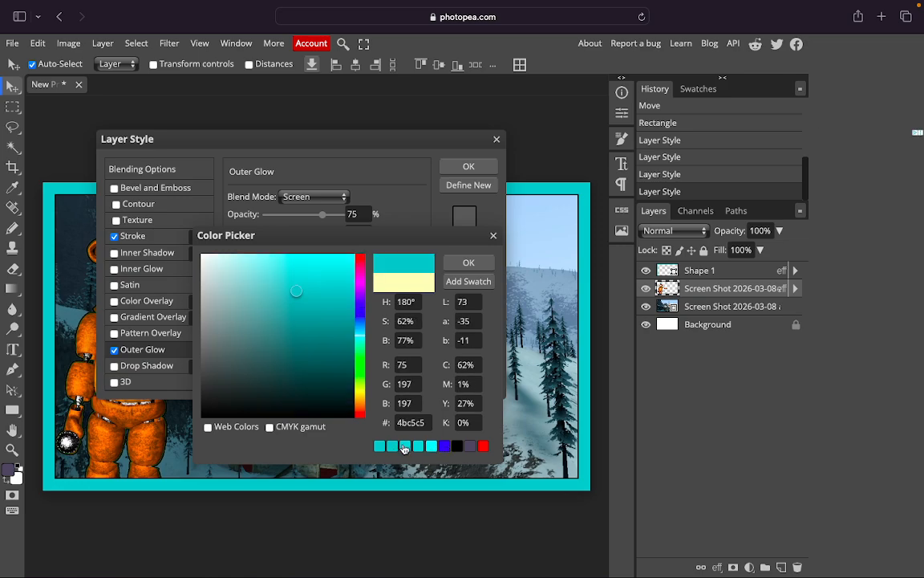
click(392, 447)
click(381, 448)
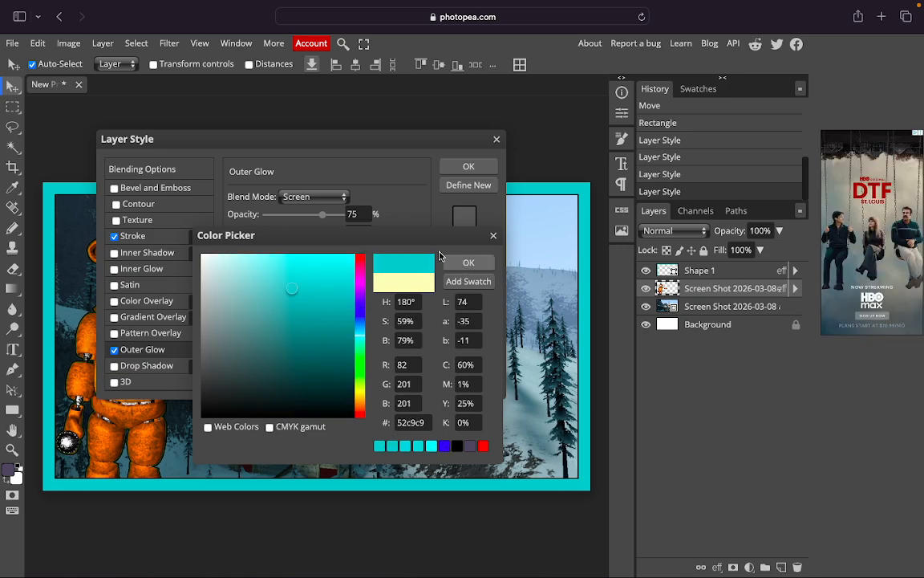
drag(267, 234, 278, 234)
drag(268, 292, 284, 314)
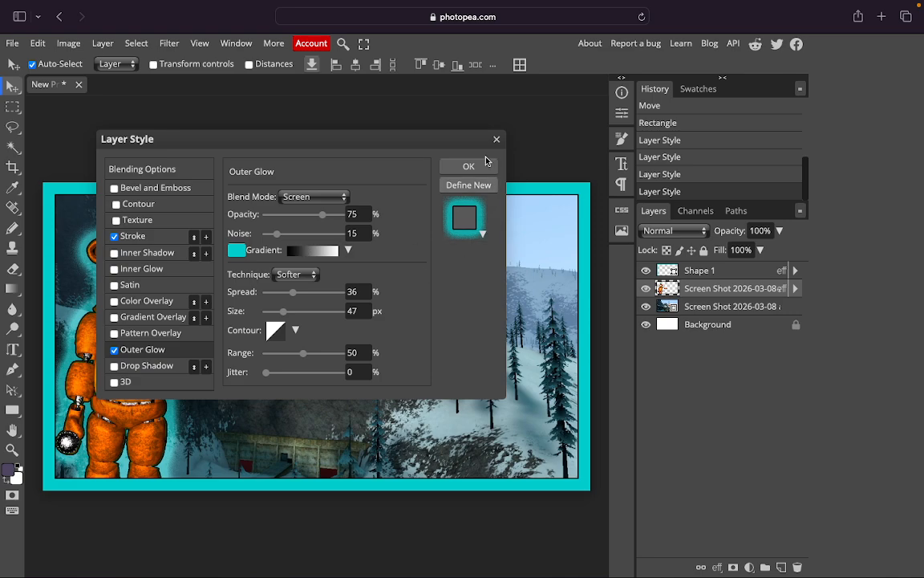
key(Return)
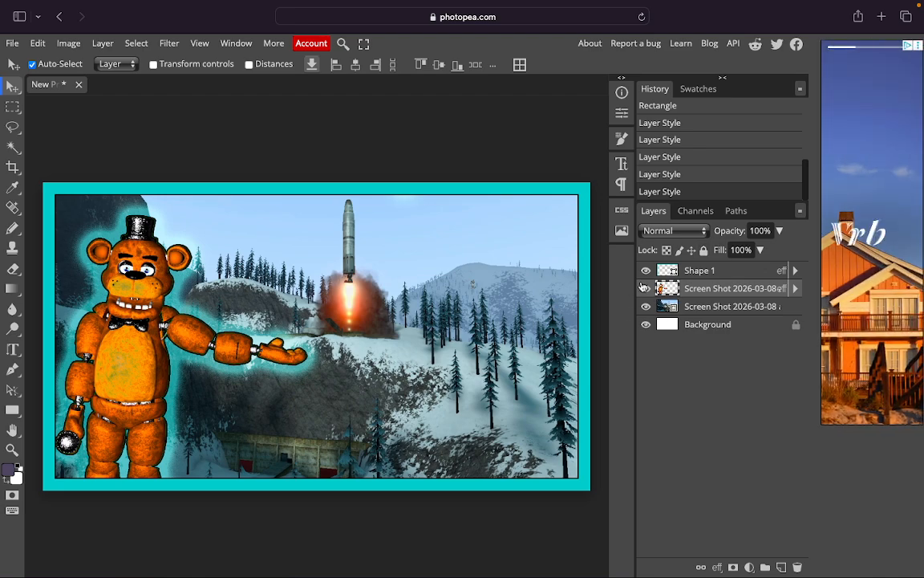
Open the backdrop layer's style settings and close them unchanged.
right_click(665, 307)
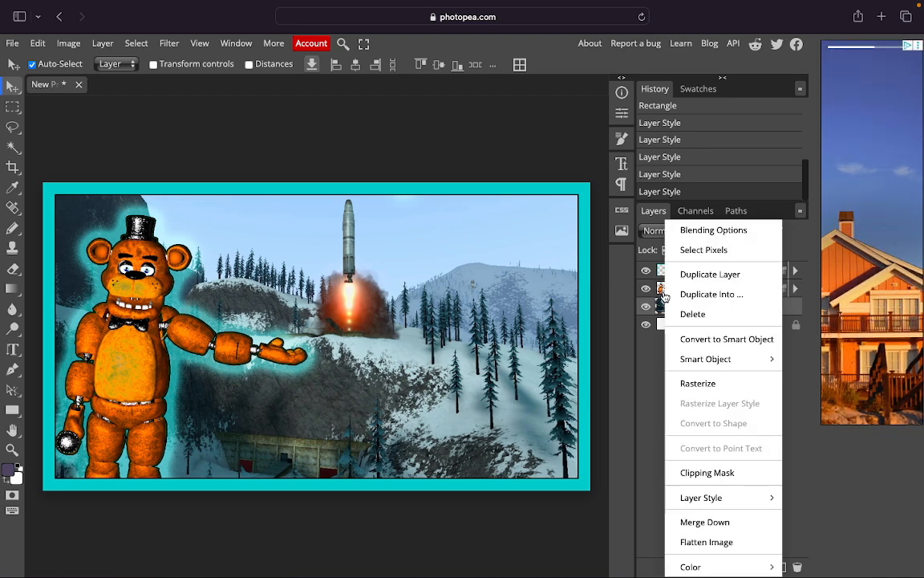
click(712, 236)
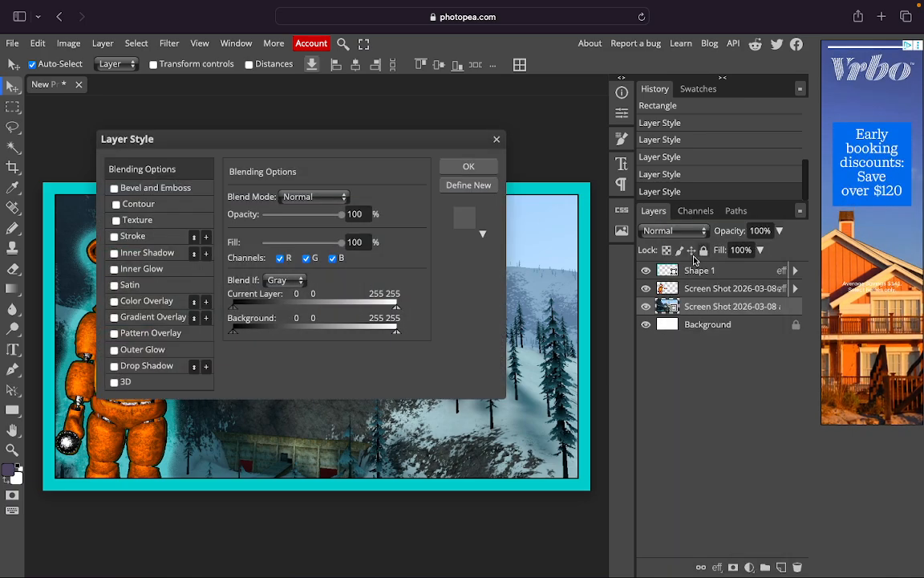
click(495, 140)
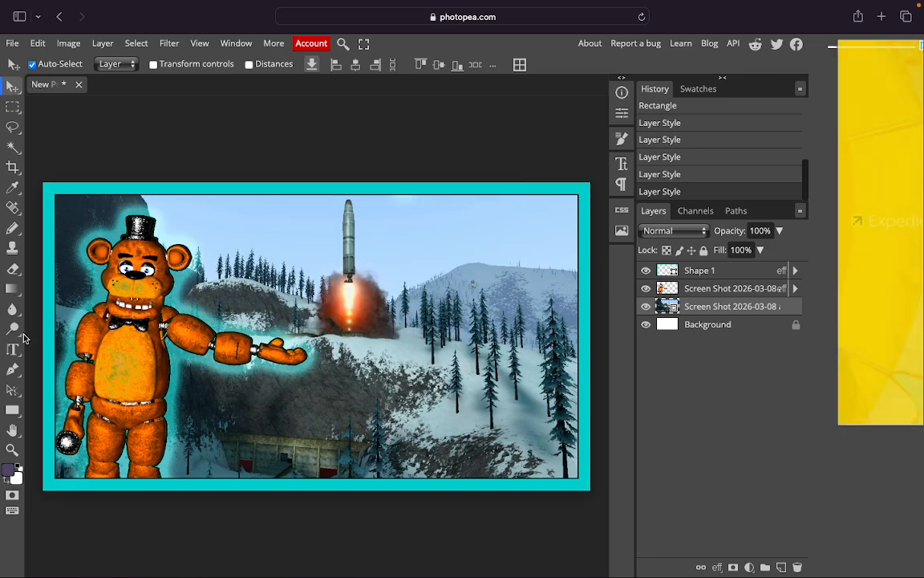
Draw a full-canvas rectangle filled with a black-to-white gradient angled at 61°.
click(8, 411)
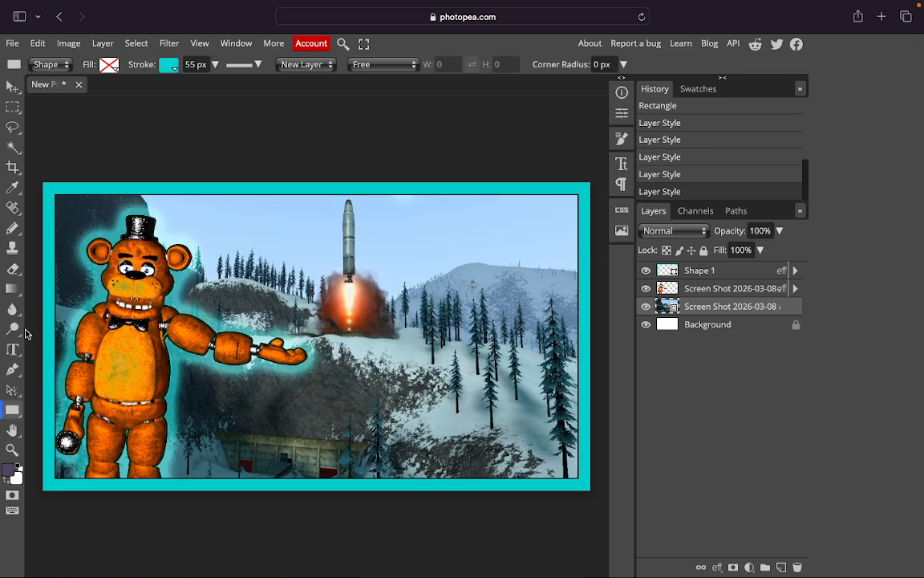
click(110, 65)
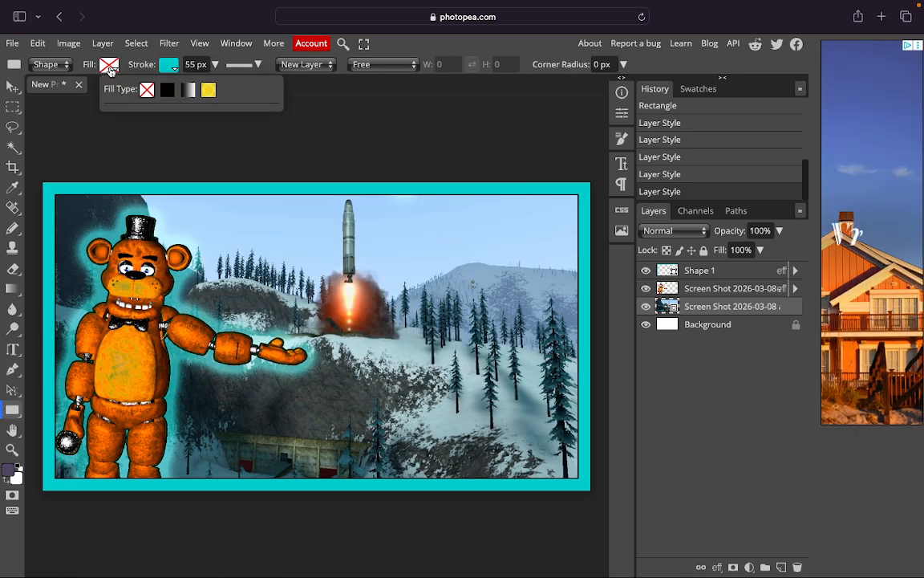
click(66, 151)
click(269, 138)
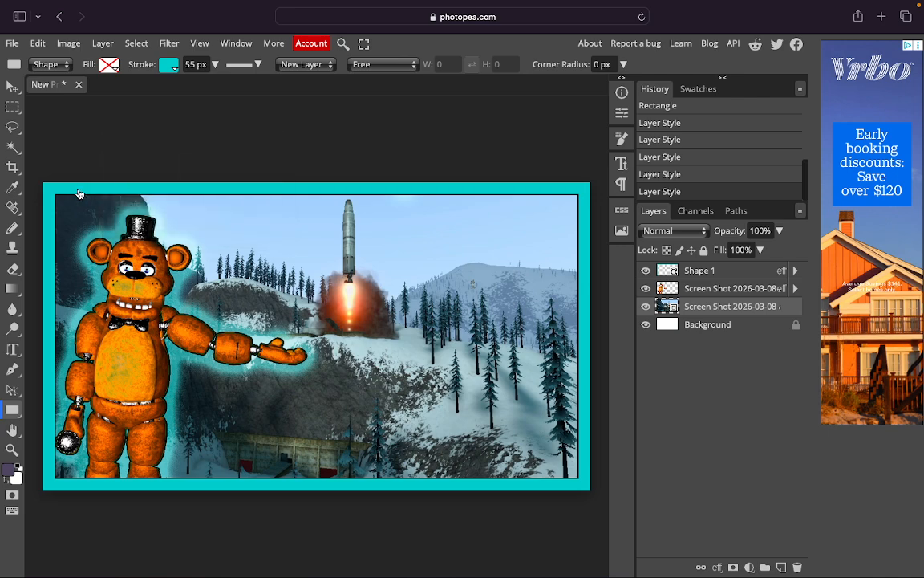
drag(41, 183, 591, 490)
click(109, 68)
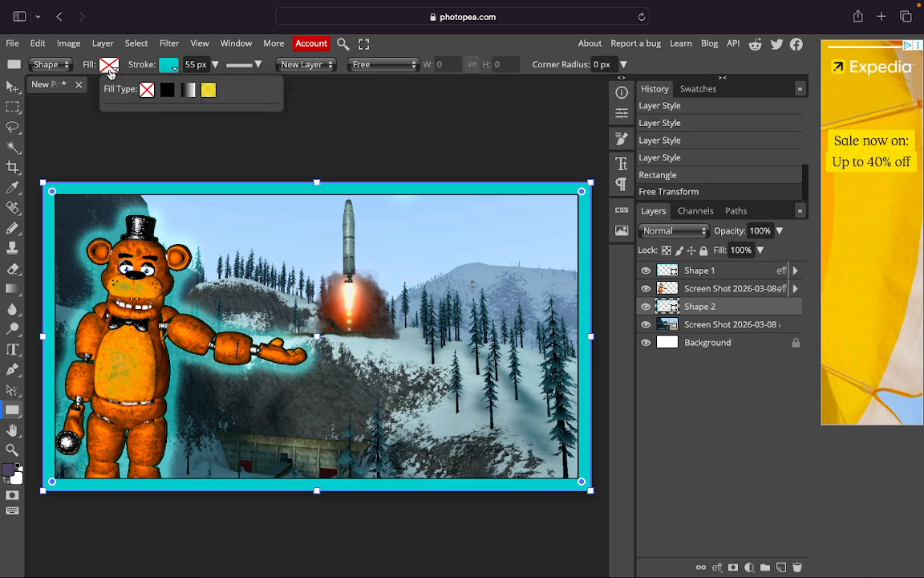
click(167, 89)
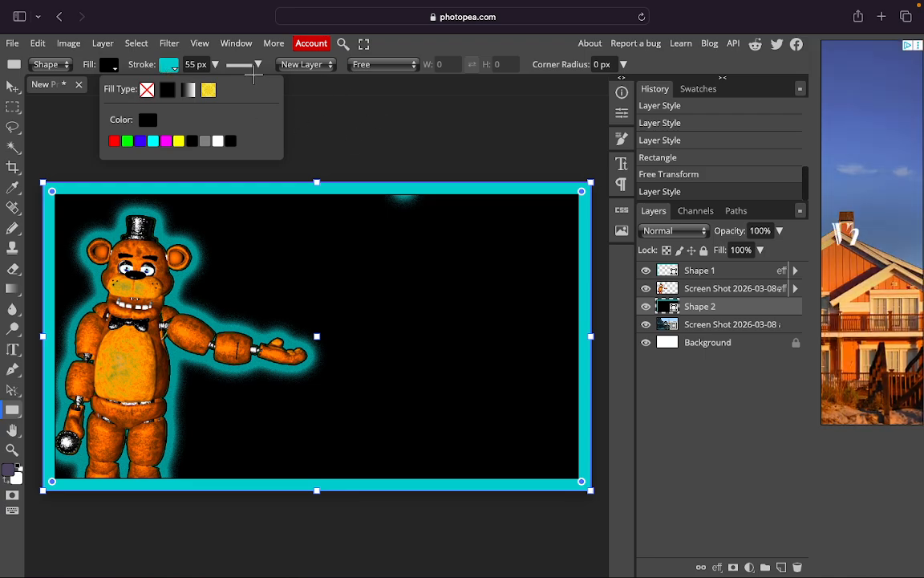
click(189, 90)
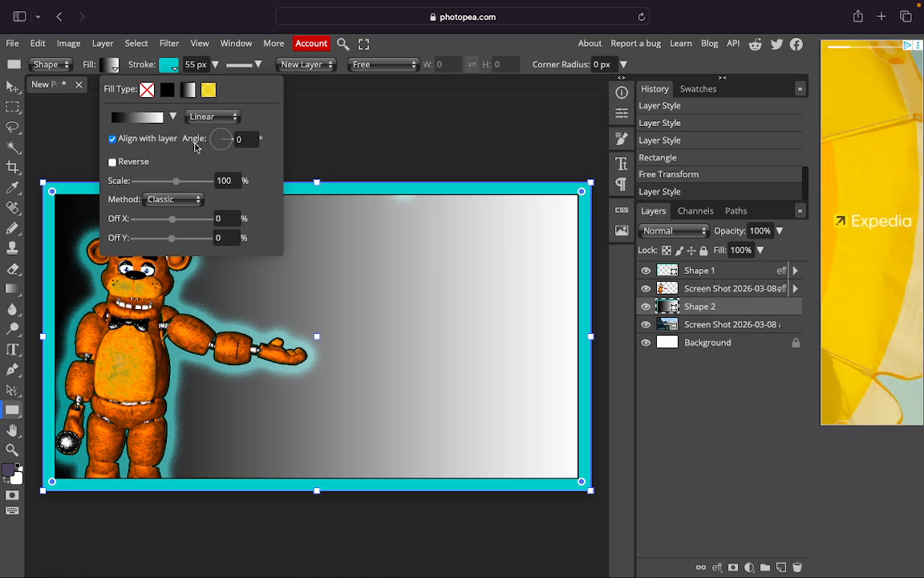
click(224, 141)
drag(224, 140, 223, 141)
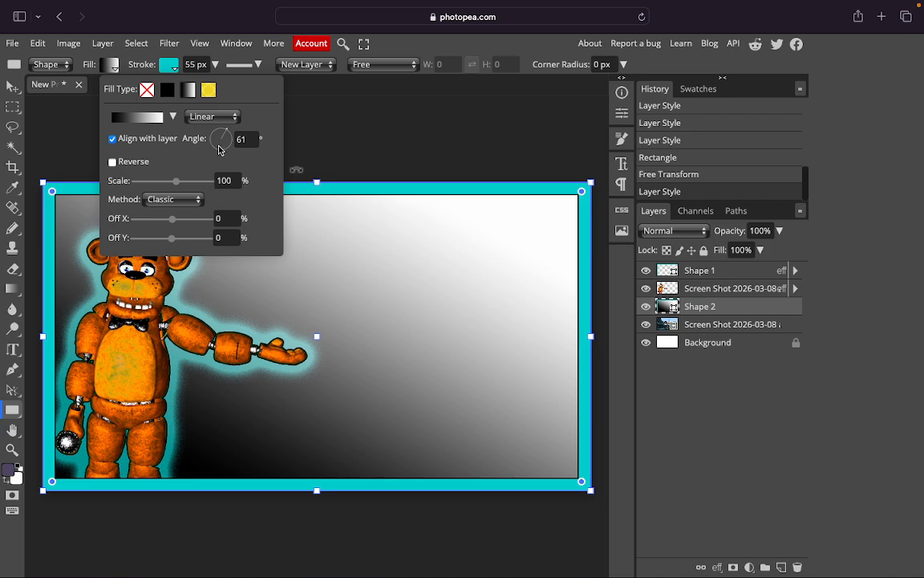
Give Shape 2 a diagonal 34° Gradient Overlay with slightly lowered opacity.
right_click(666, 306)
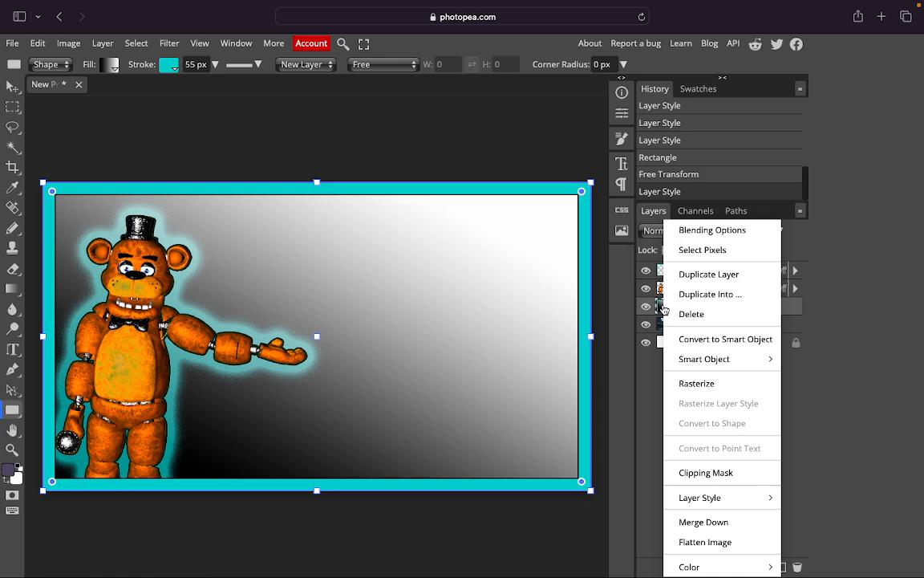
click(682, 231)
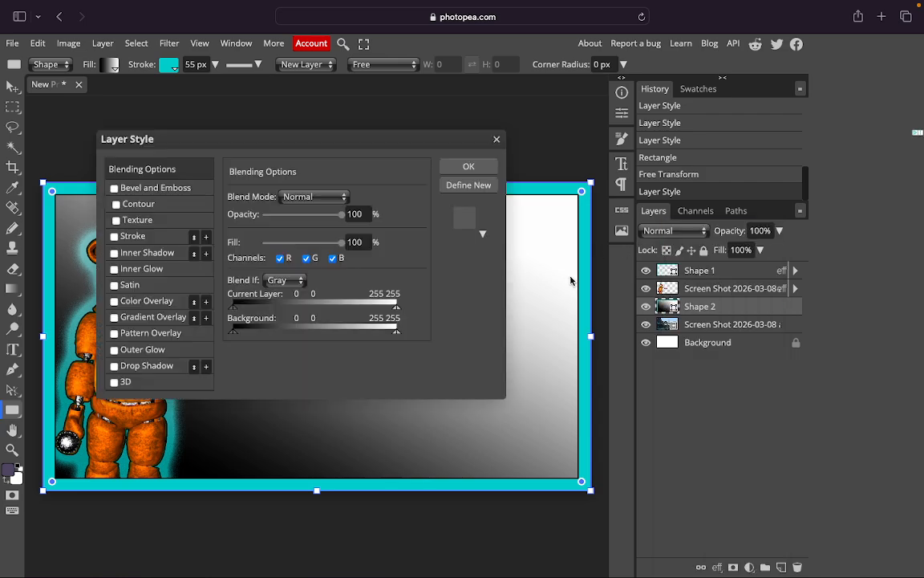
click(150, 318)
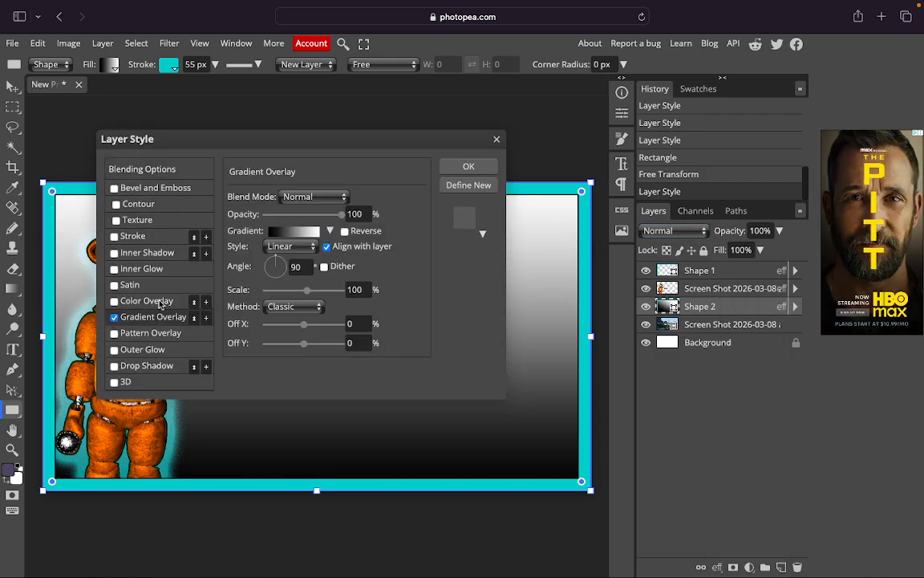
drag(283, 261, 284, 262)
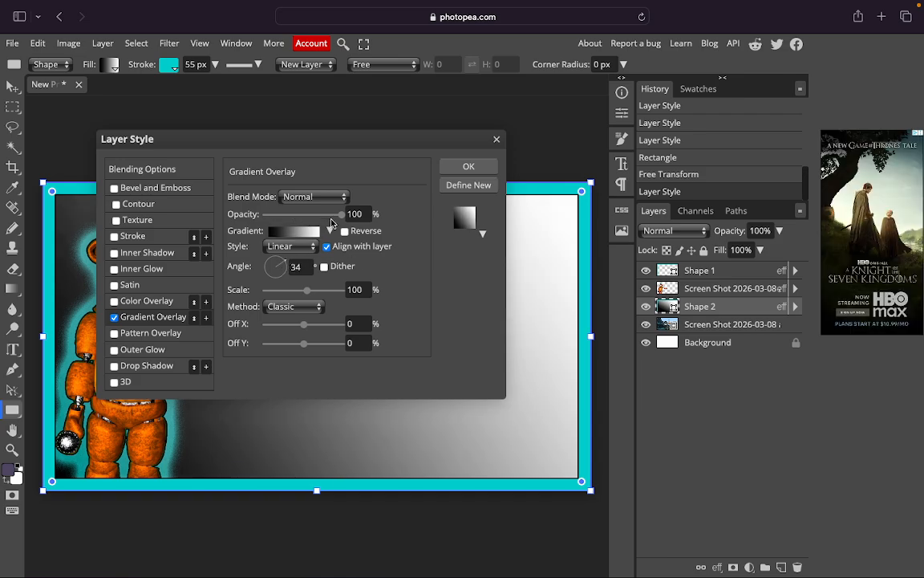
mouse_move(342, 215)
mouse_down()
mouse_move(331, 215)
mouse_move(342, 215)
mouse_up()
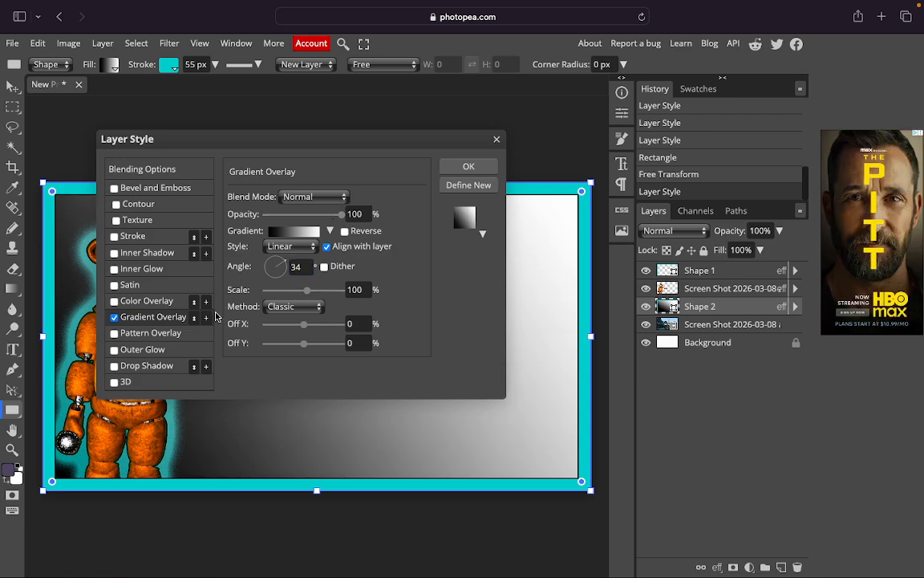
Change the overlay gradient's dark stop to teal, making a teal-to-white gradient.
click(291, 230)
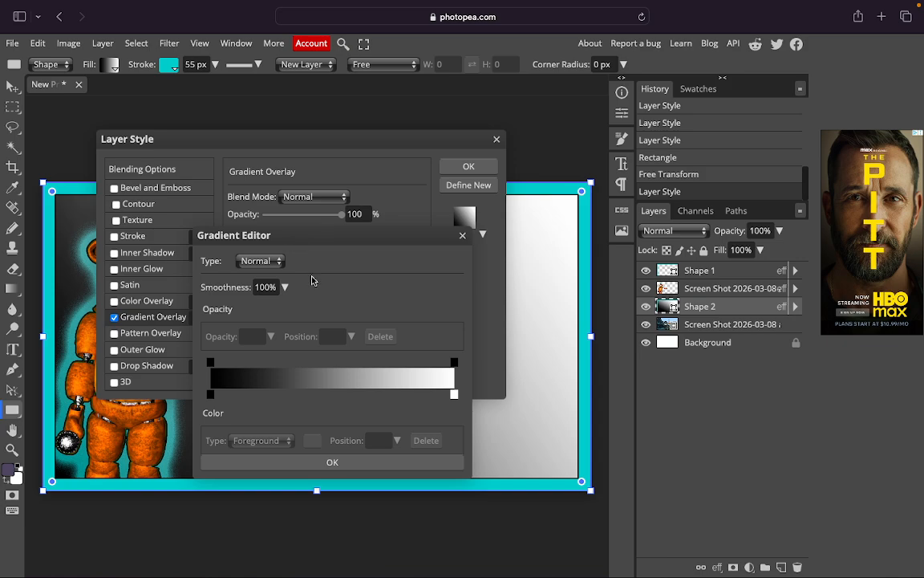
click(210, 397)
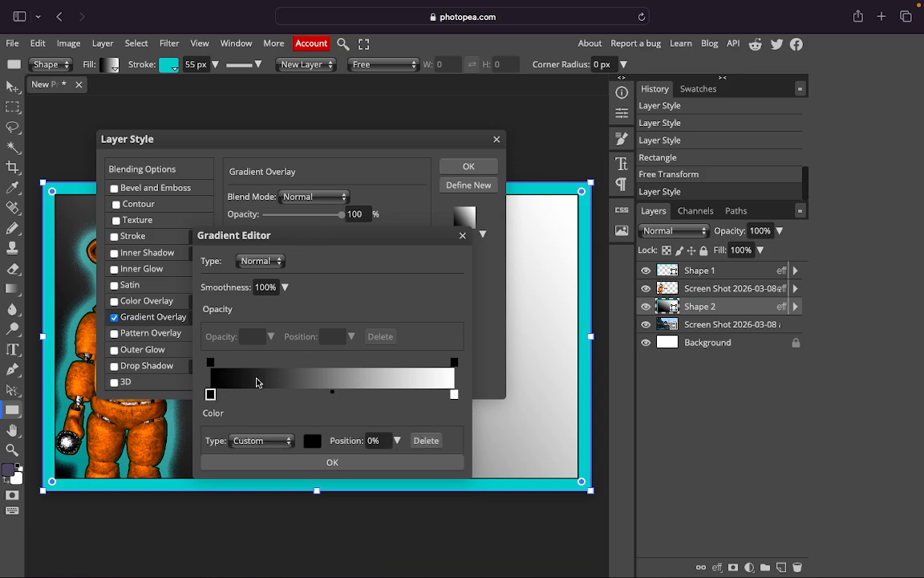
click(313, 440)
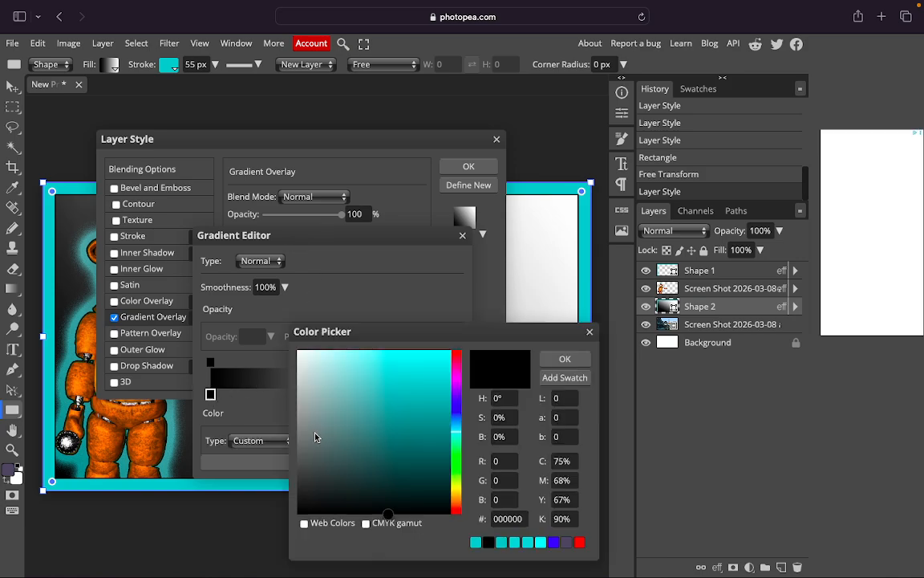
click(359, 391)
drag(362, 391, 364, 383)
click(567, 362)
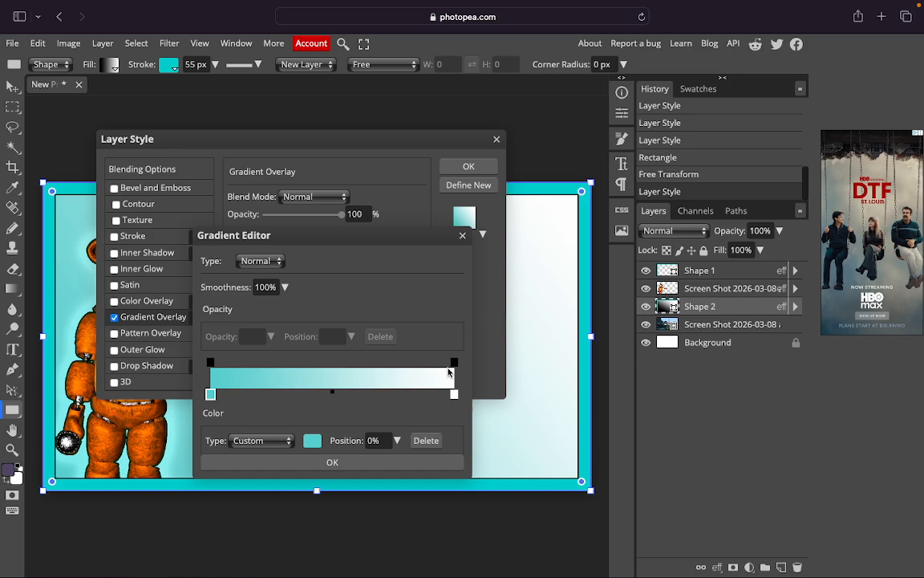
click(454, 363)
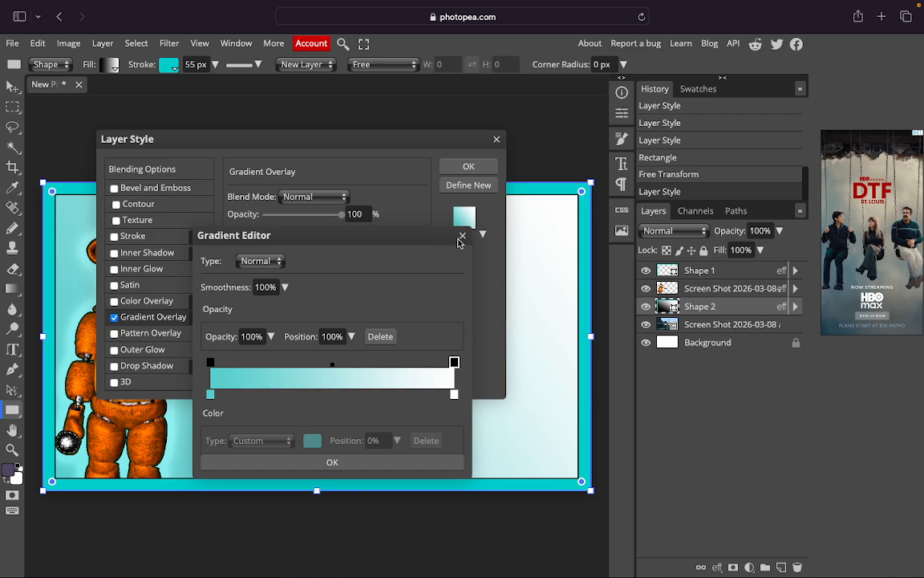
click(401, 462)
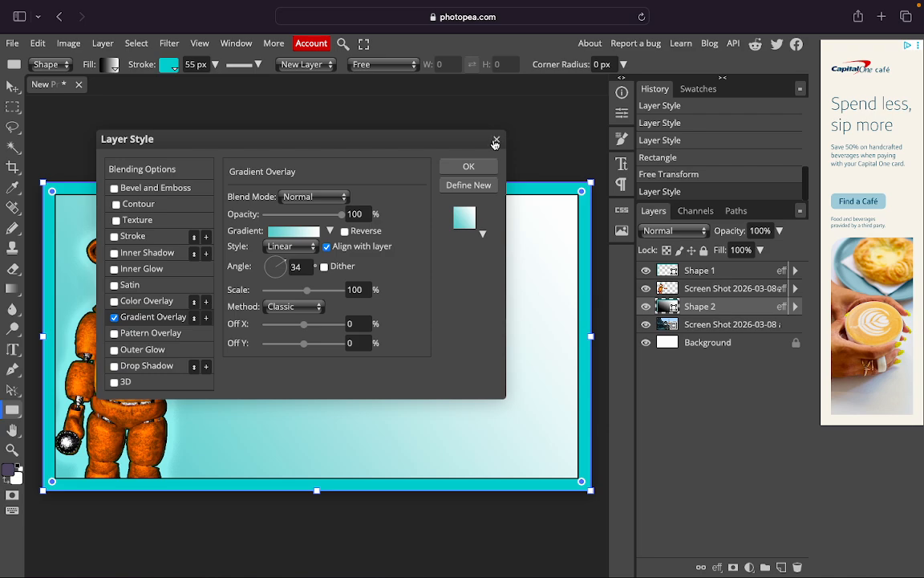
Add a 37 px Outer Glow to Shape 2 and apply the layer style.
click(143, 350)
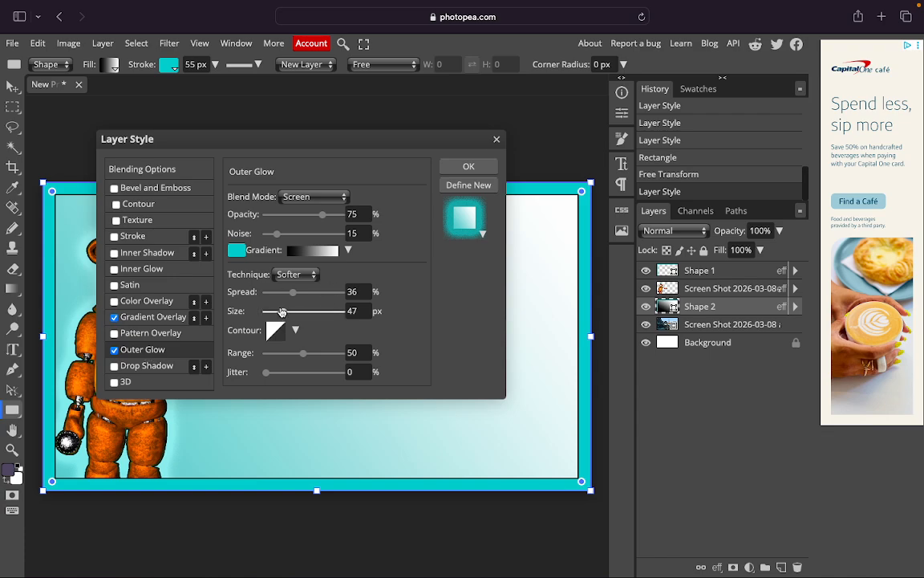
drag(281, 312, 280, 311)
key(Return)
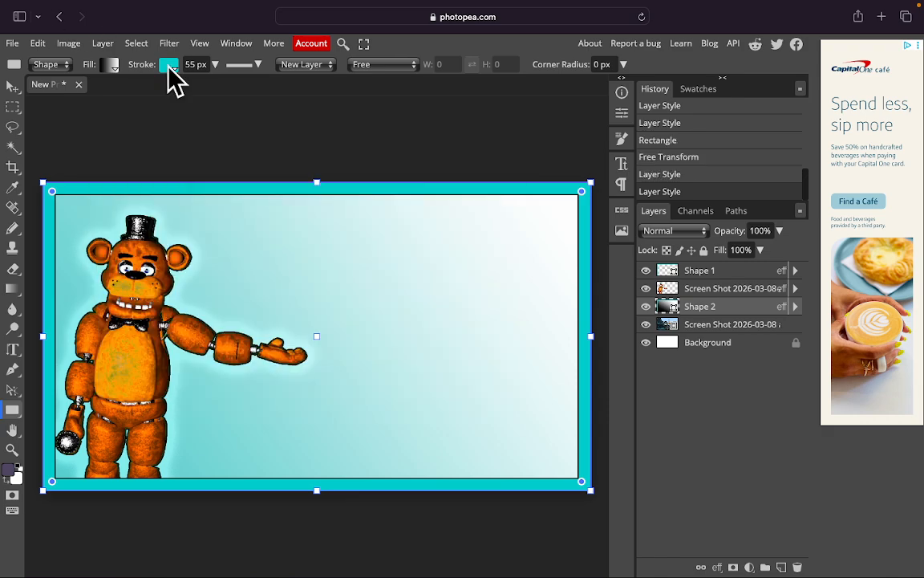
click(113, 67)
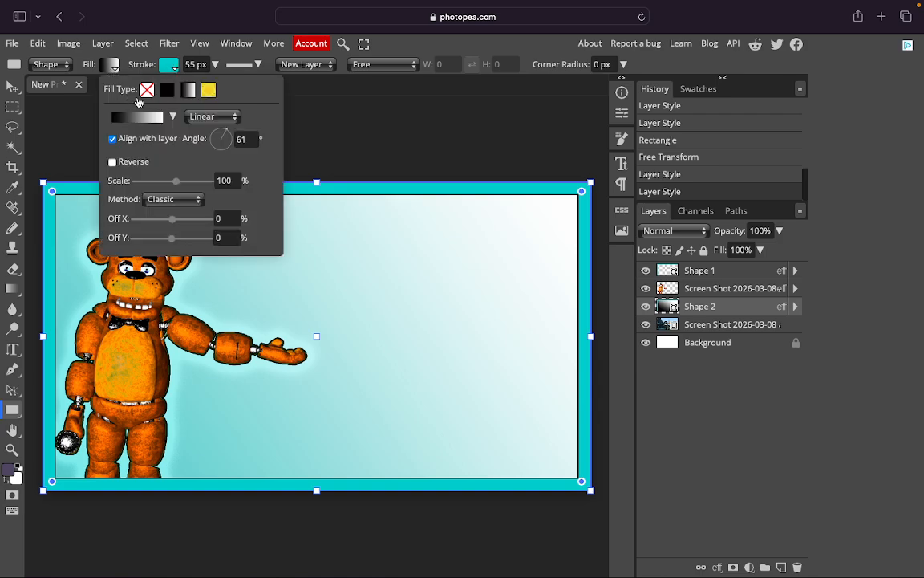
click(104, 65)
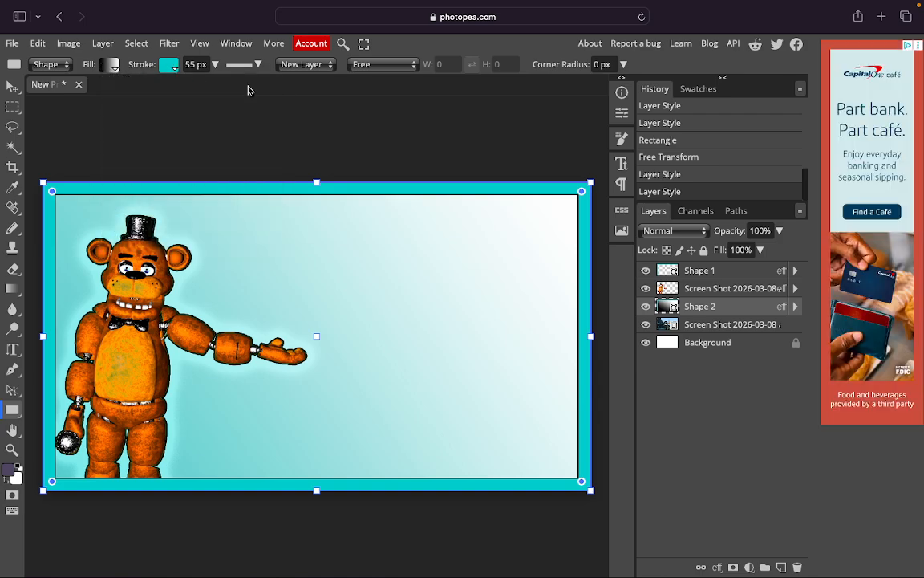
Toggle Shape 2's Outer Glow and Gradient Overlay off and on to compare, keeping both.
right_click(669, 312)
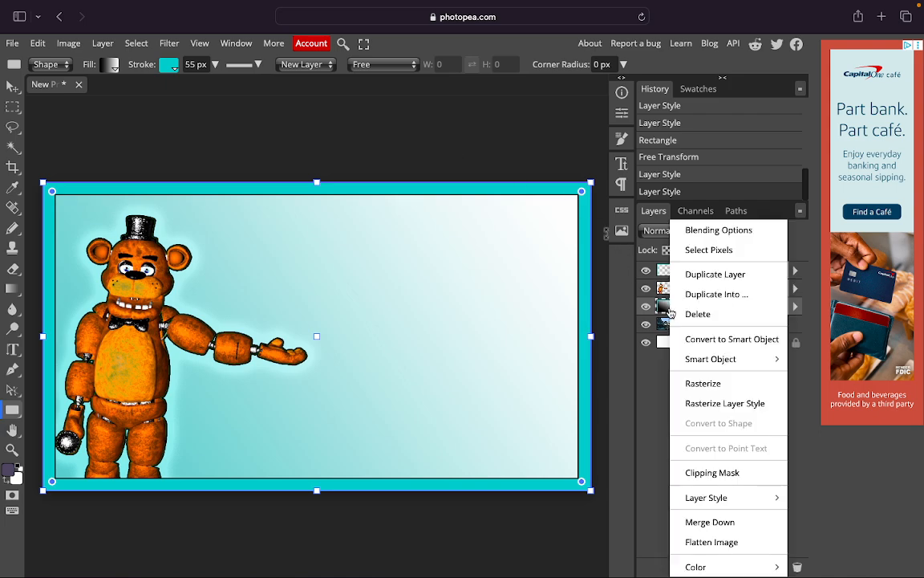
click(714, 231)
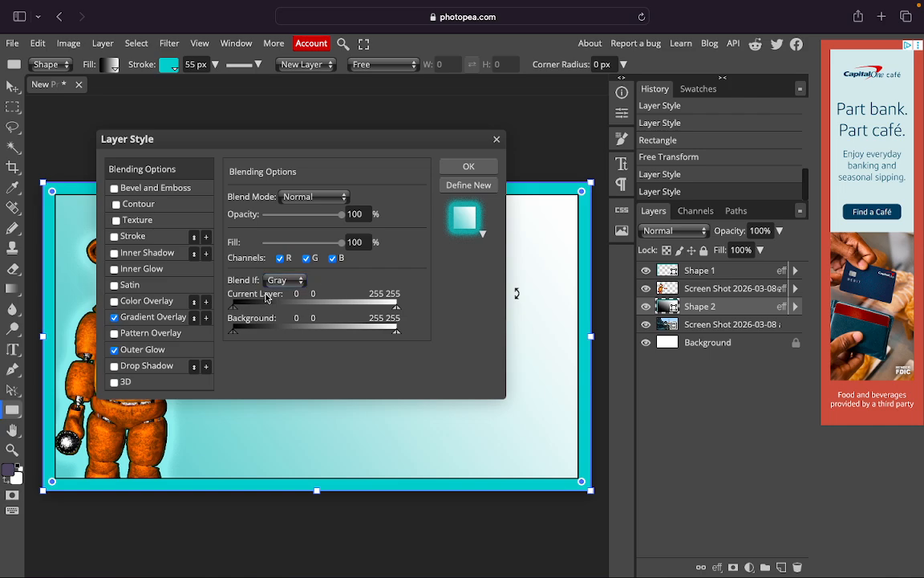
click(115, 352)
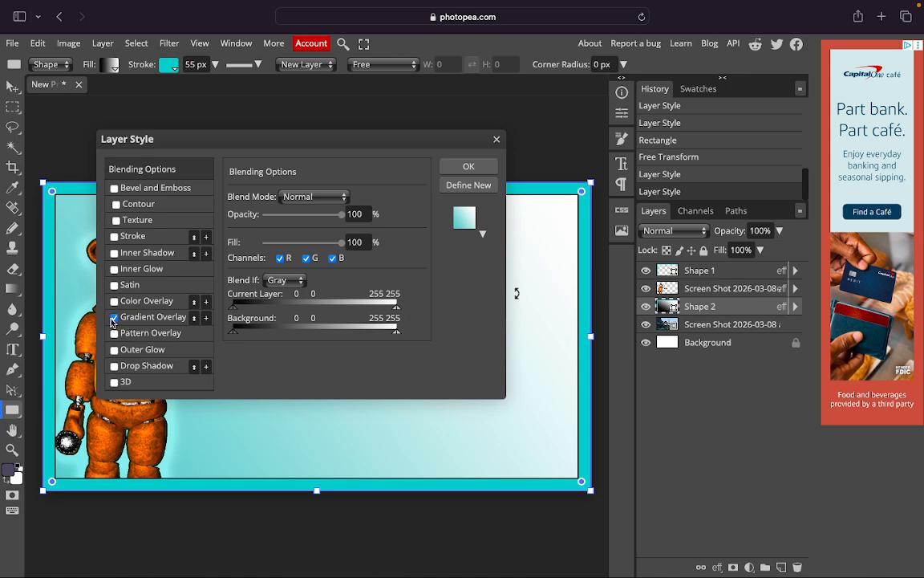
click(114, 318)
click(114, 350)
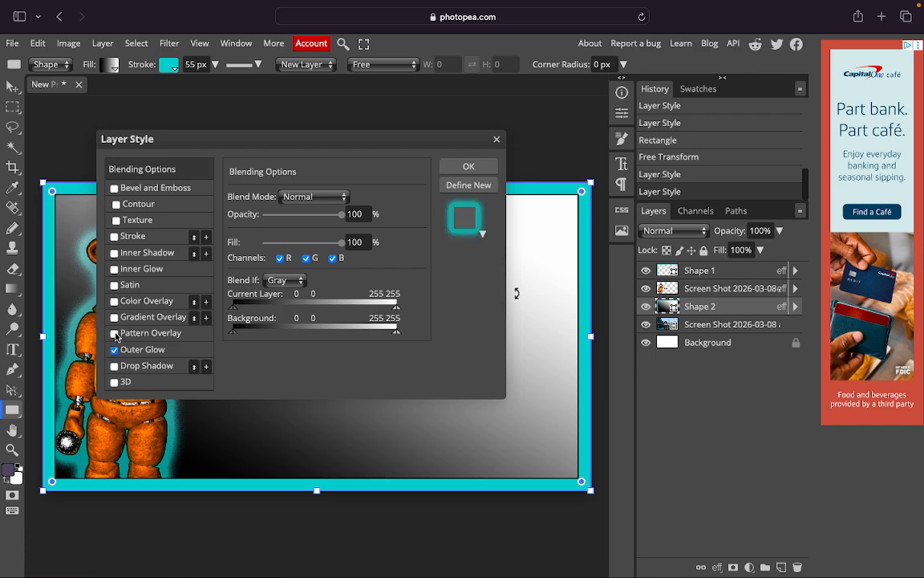
click(114, 318)
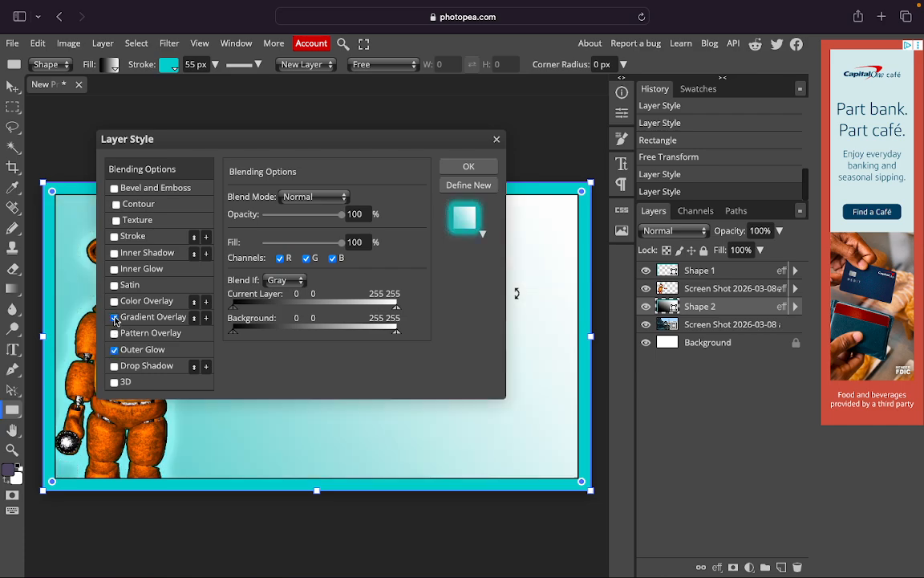
click(115, 319)
click(115, 319)
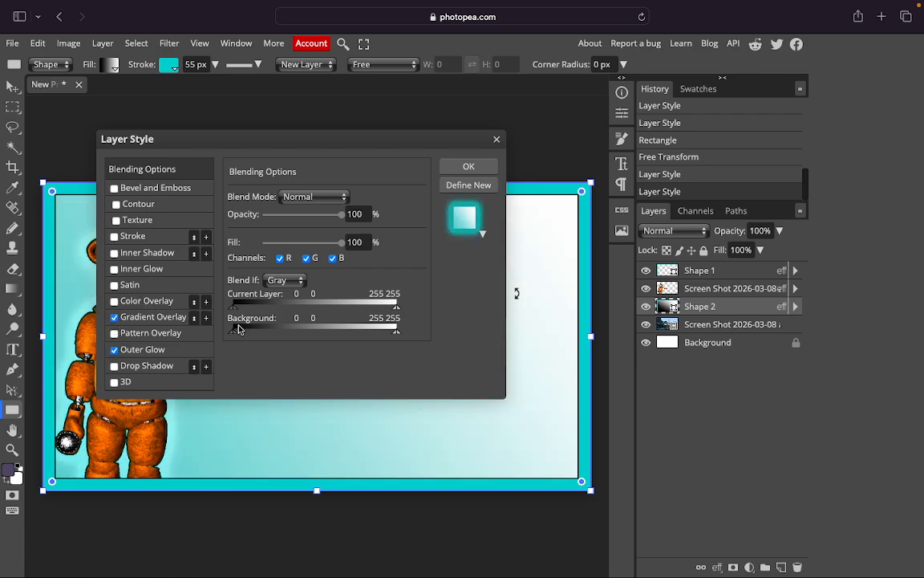
Lower the Shape 2 layer opacity to about 88% and close the layer style.
click(766, 231)
click(779, 231)
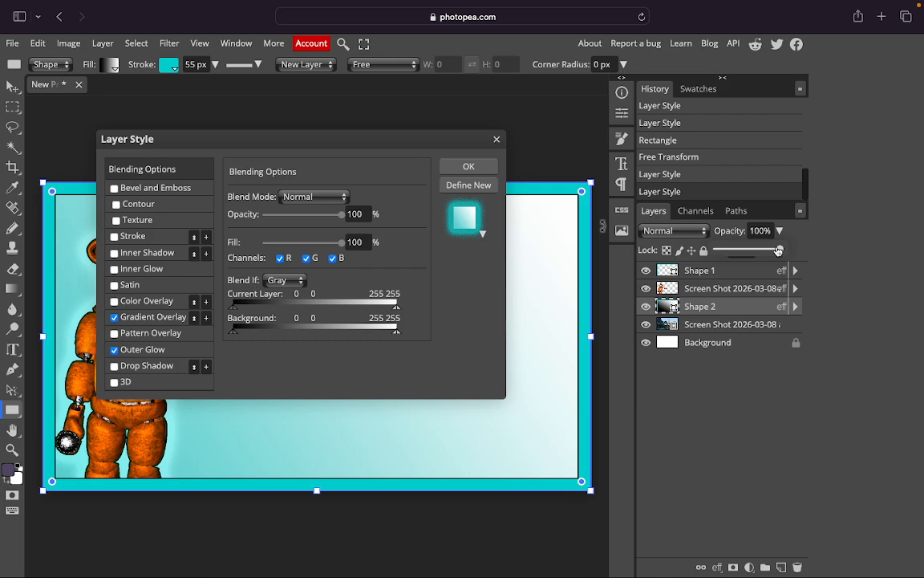
drag(781, 251, 770, 251)
click(497, 141)
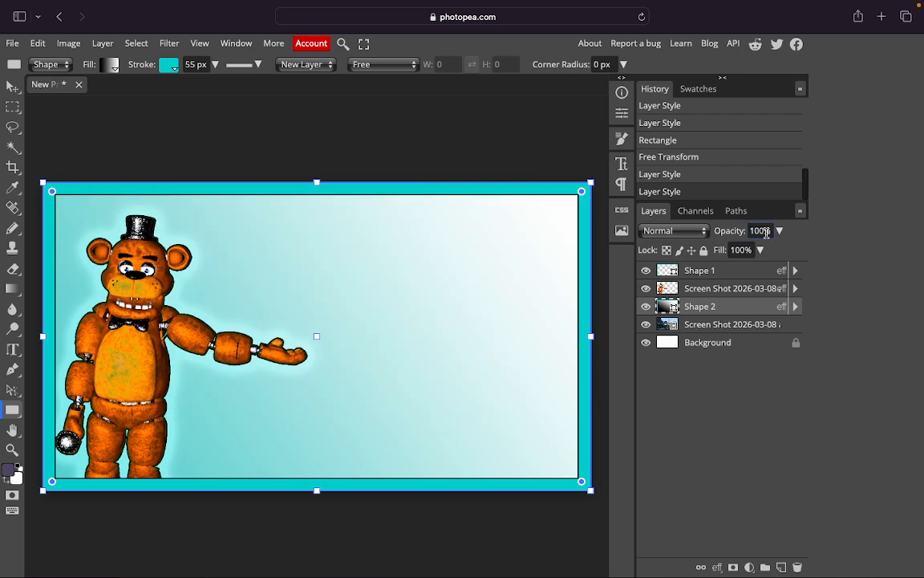
click(779, 231)
Fade Shape 2 to 28% opacity and drag the speed-lines burst screenshot into the canvas.
drag(776, 250, 734, 250)
mouse_move(3, 8)
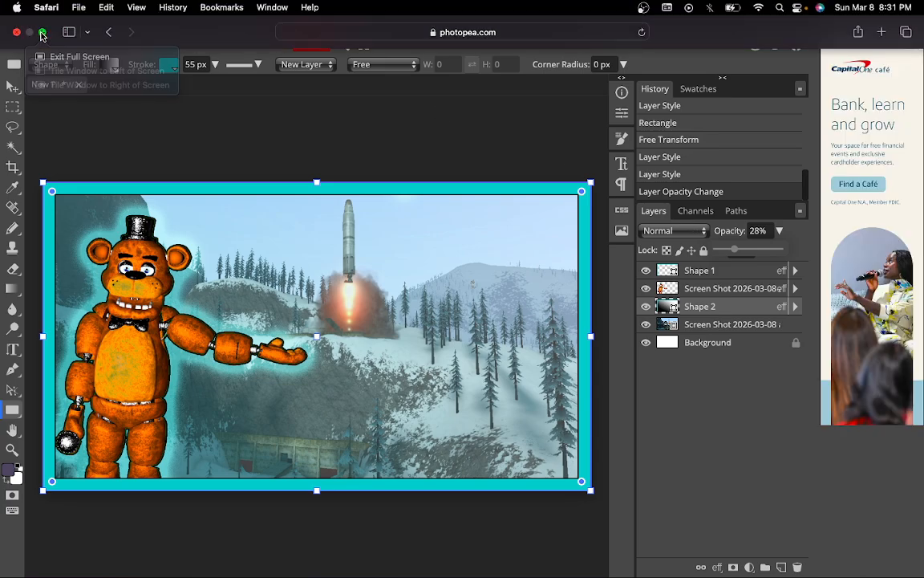
click(43, 33)
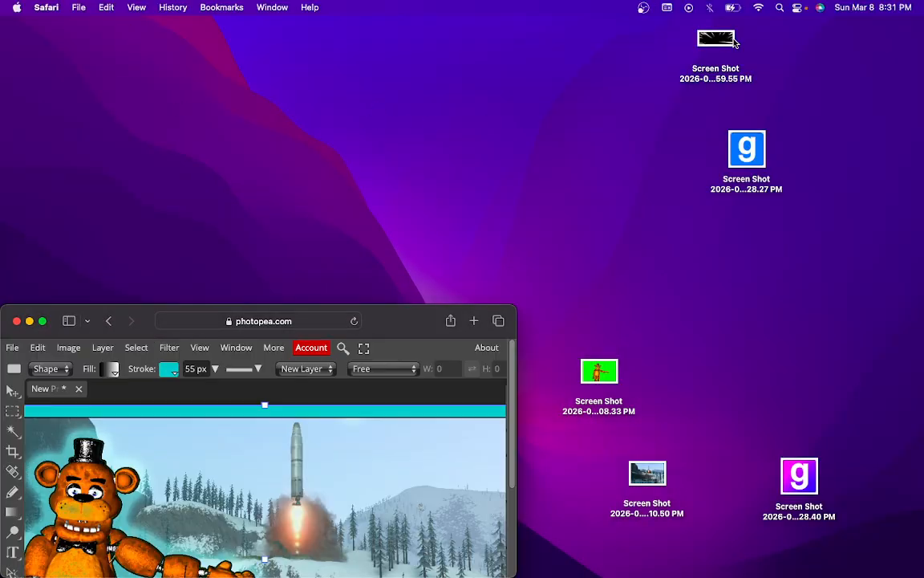
drag(699, 39, 383, 462)
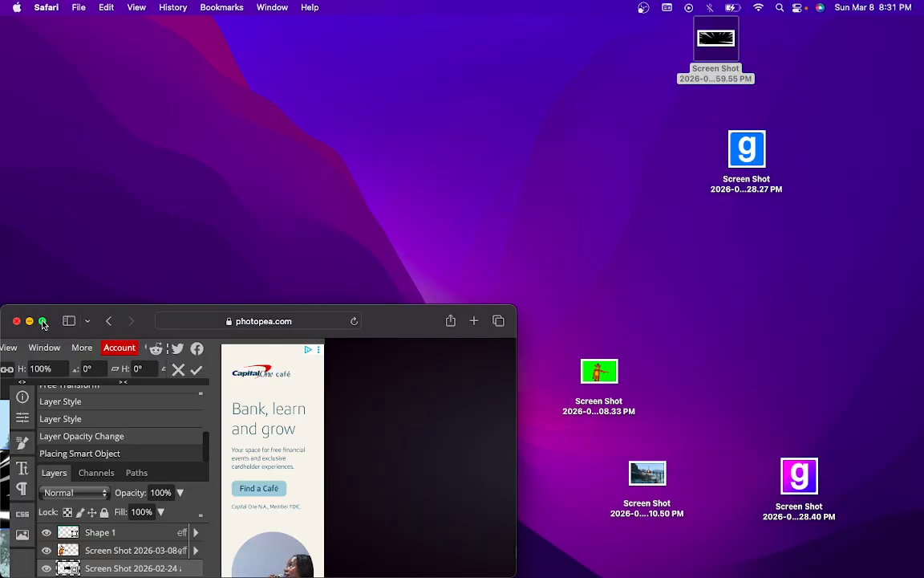
click(44, 321)
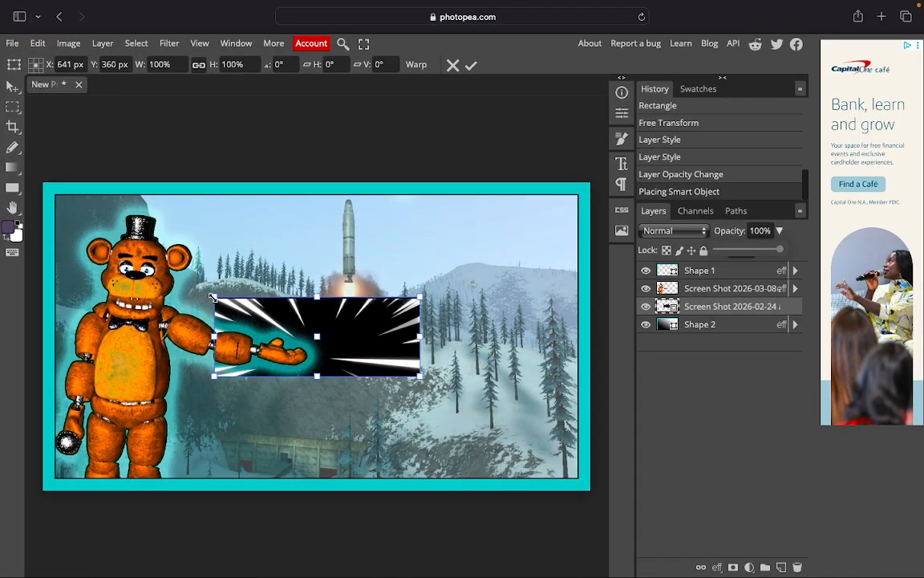
Scale, move and stretch the burst image to fill the frame behind Freddy.
drag(213, 297, 101, 229)
drag(84, 213, 84, 213)
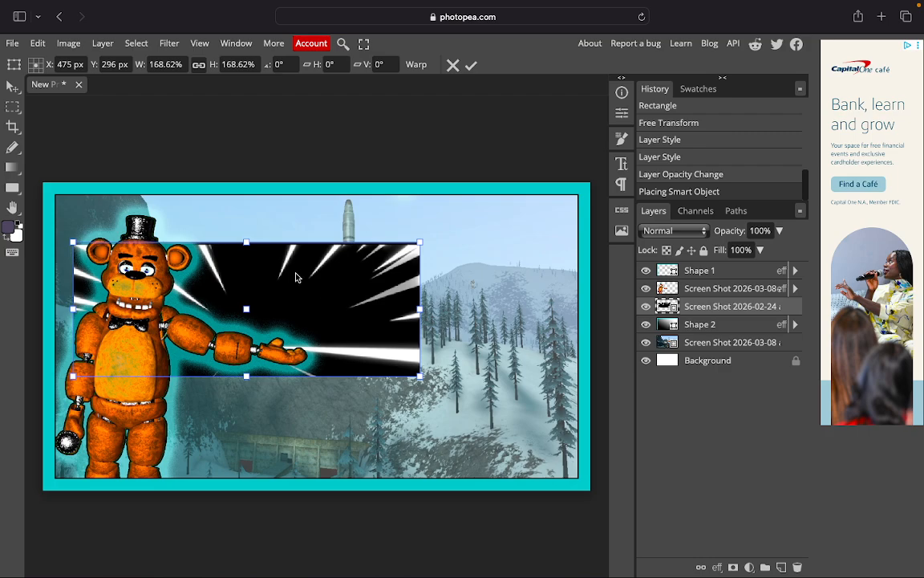
drag(295, 277, 274, 227)
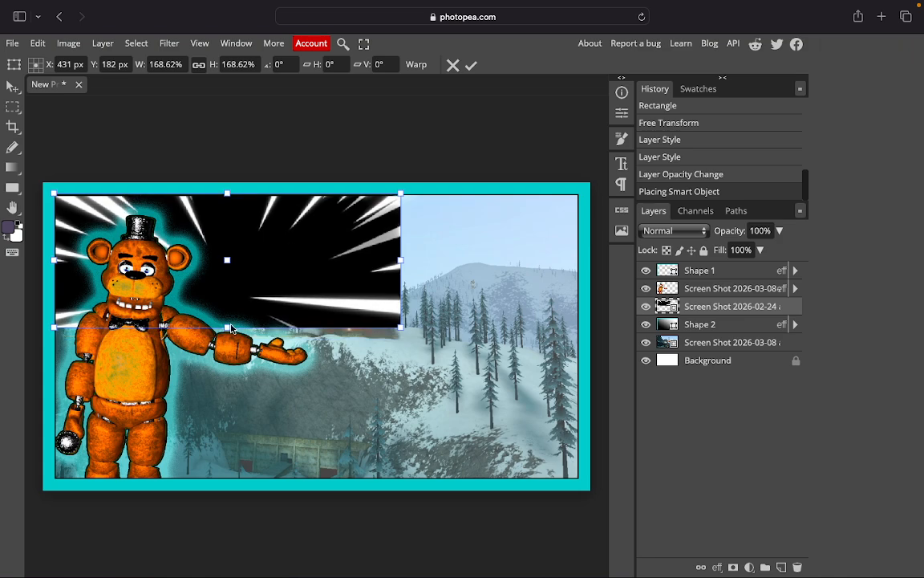
drag(227, 344, 331, 335)
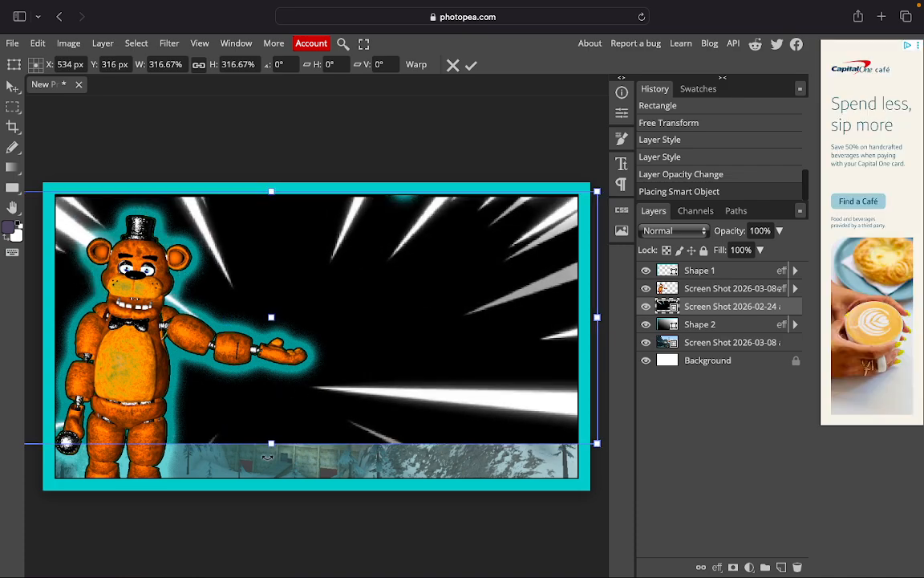
drag(273, 443, 273, 478)
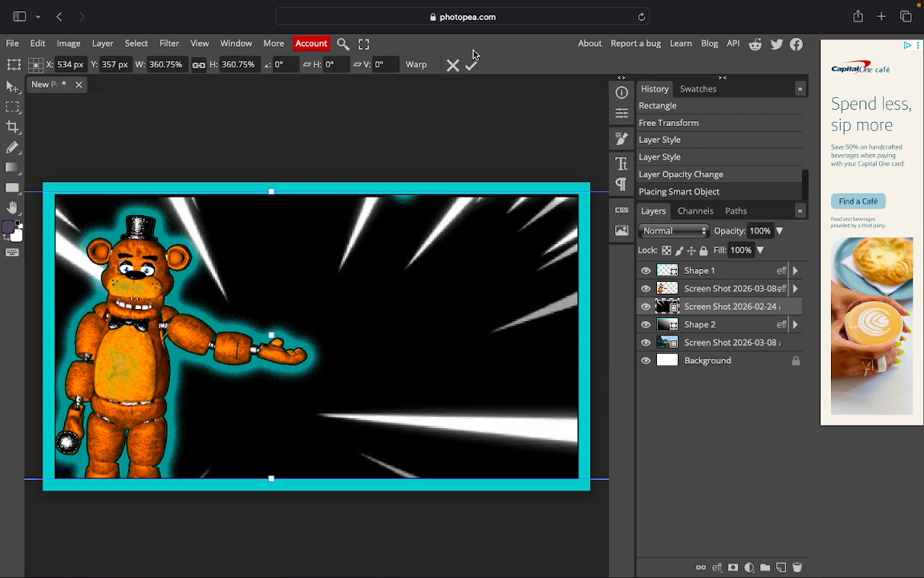
key(Return)
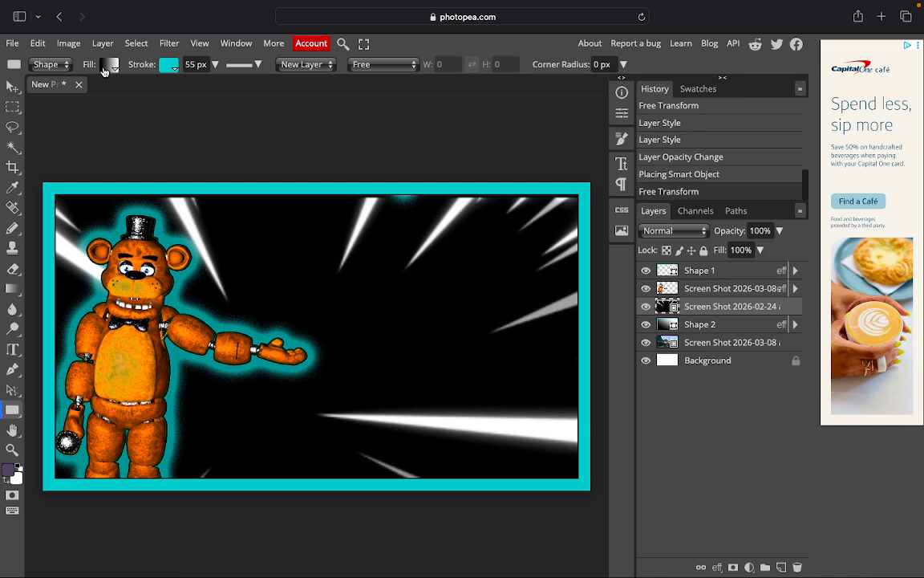
Select the burst's black via Color Range (Fuzziness 200), rasterize the layer, and delete it.
click(137, 43)
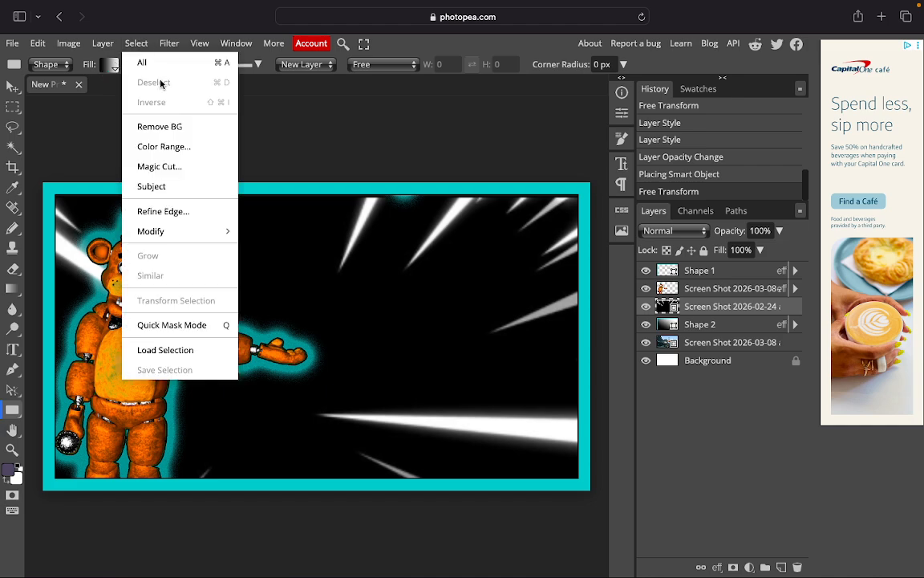
click(193, 148)
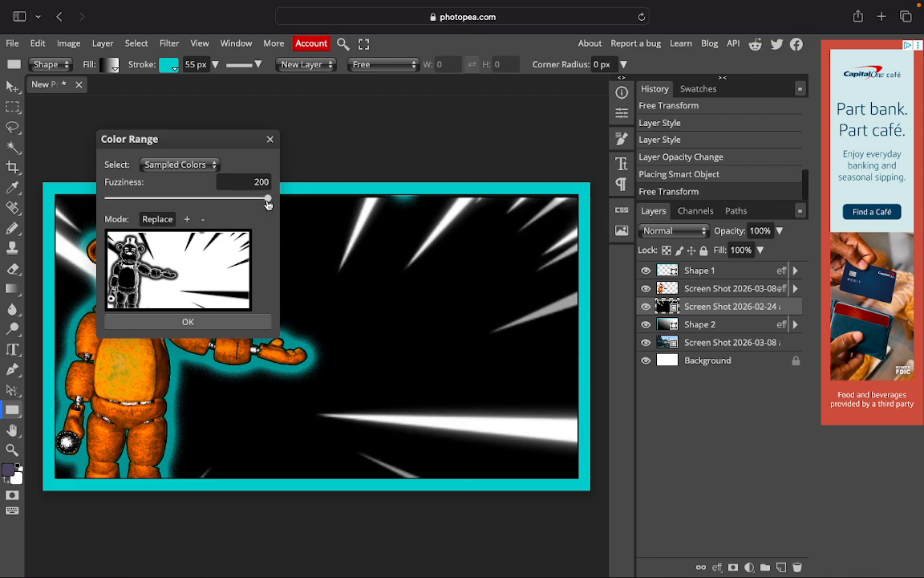
click(237, 325)
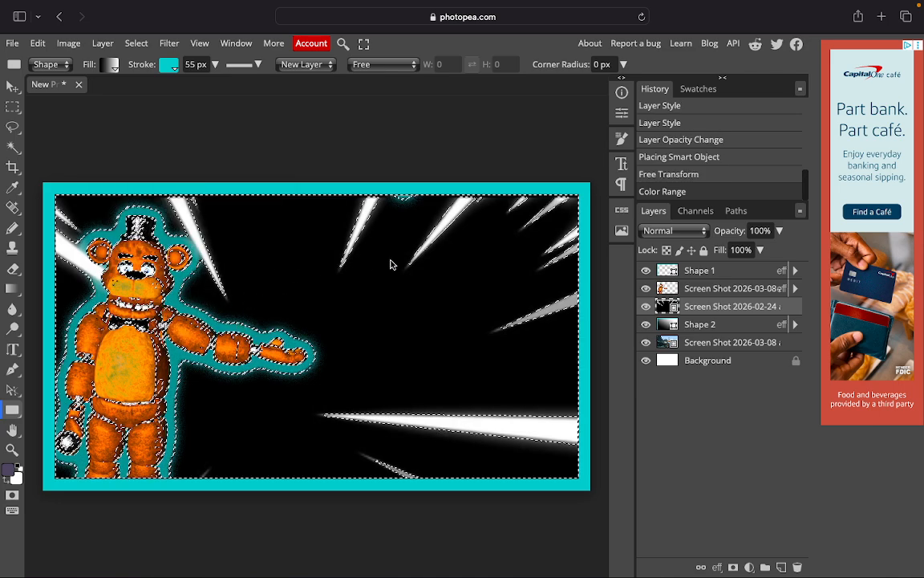
right_click(680, 306)
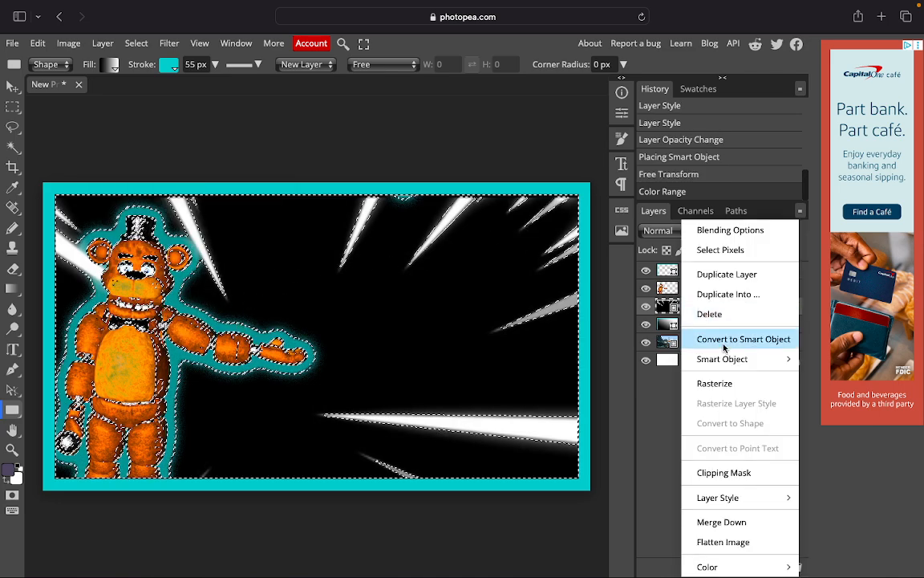
click(714, 381)
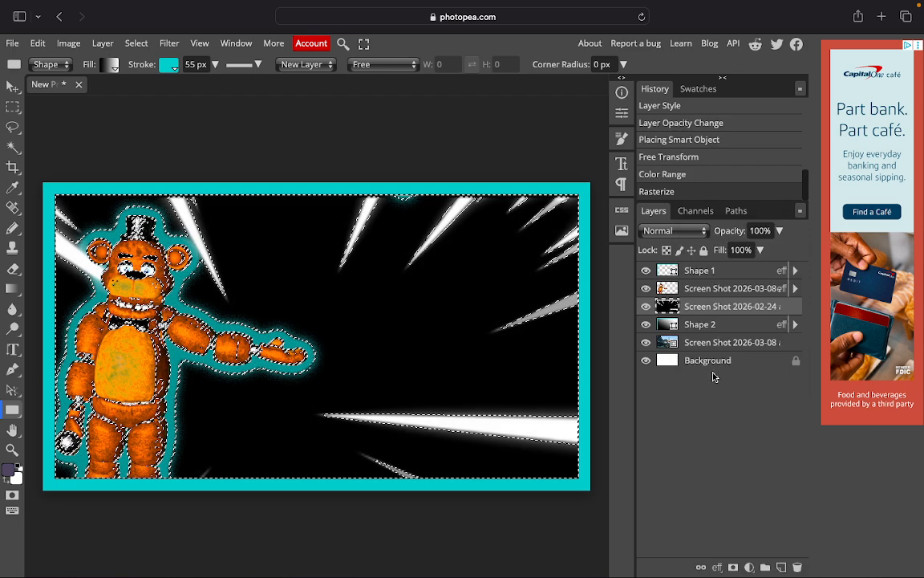
key(Delete)
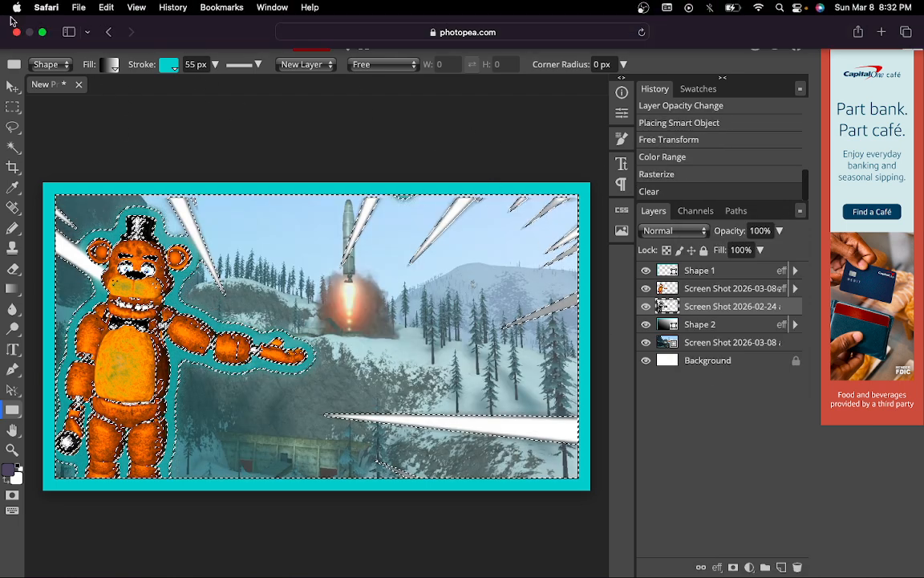
Drop the blue Gmod logo into the top-right corner, delete the white background layer, and capture the screen.
click(38, 30)
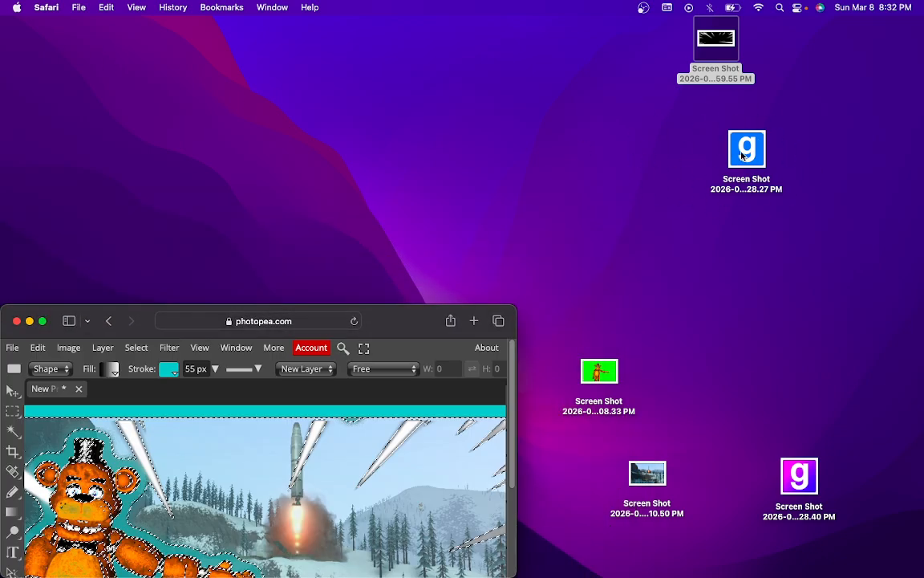
drag(753, 138, 530, 273)
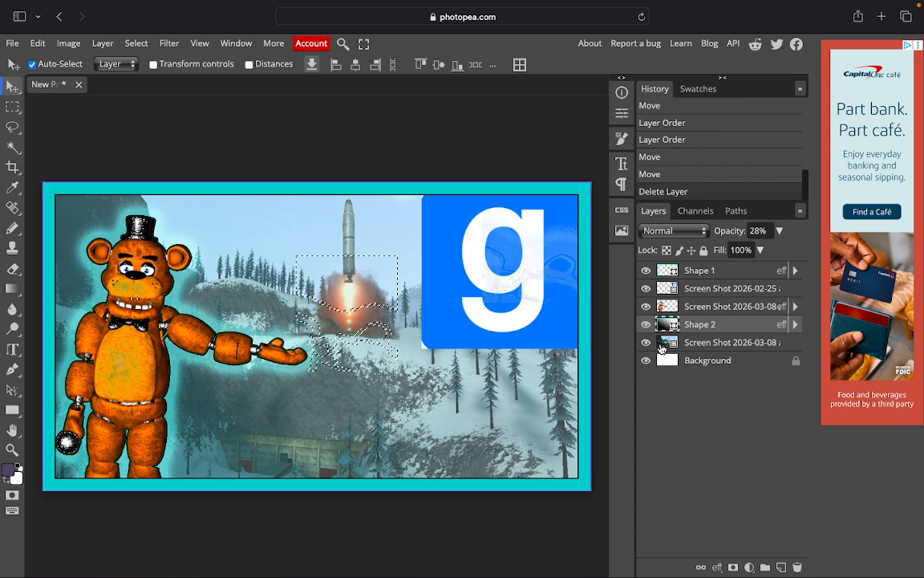
right_click(678, 329)
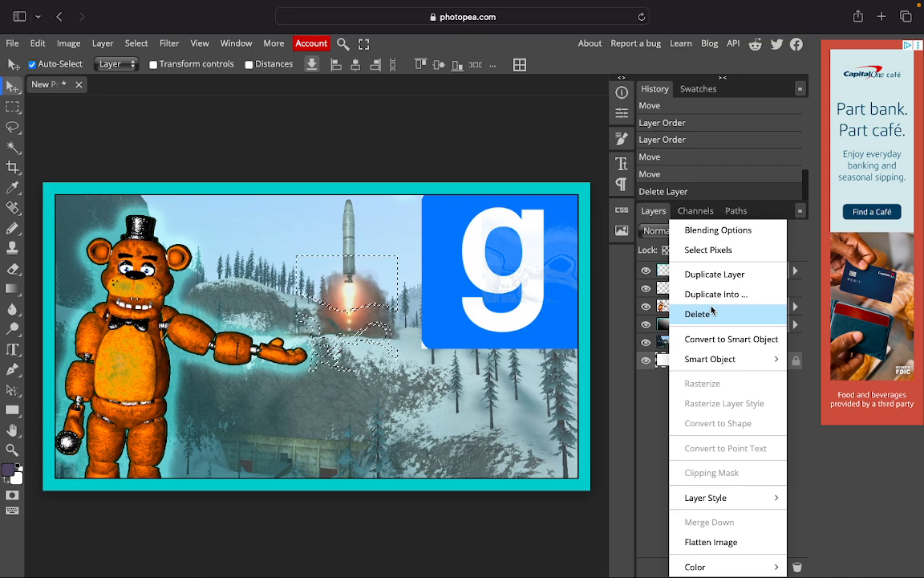
click(700, 314)
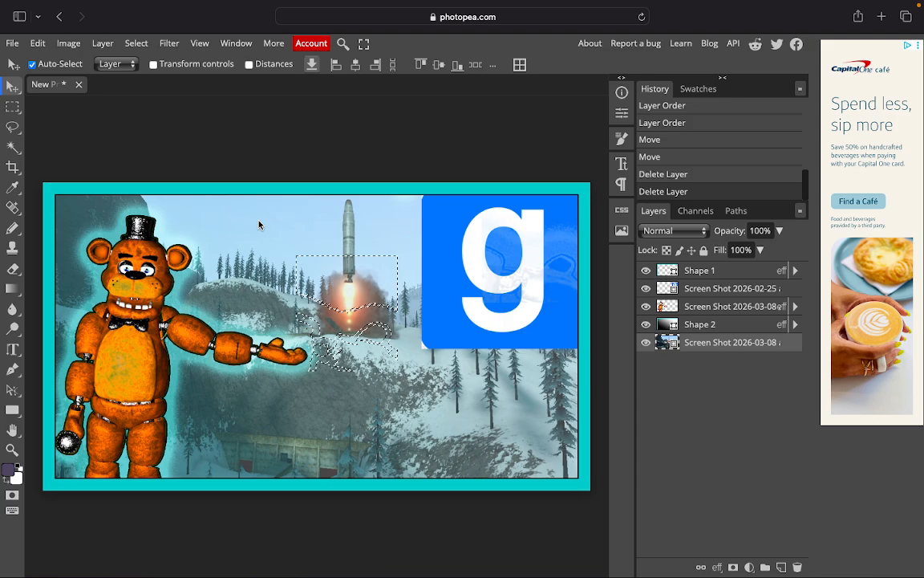
key(super+shift+3)
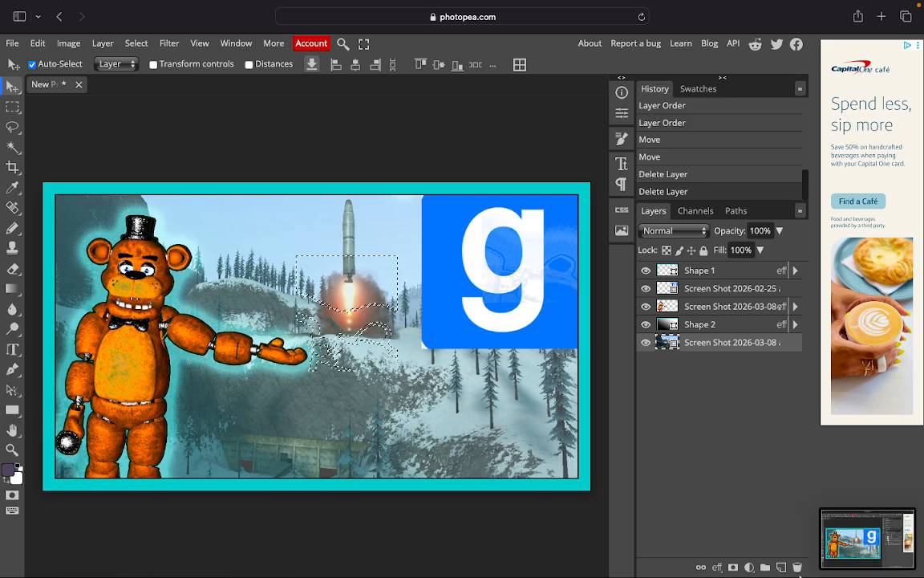
Crop the new screenshot's top, left, right and bottom edges to the thumbnail's cyan frame and save it.
click(886, 554)
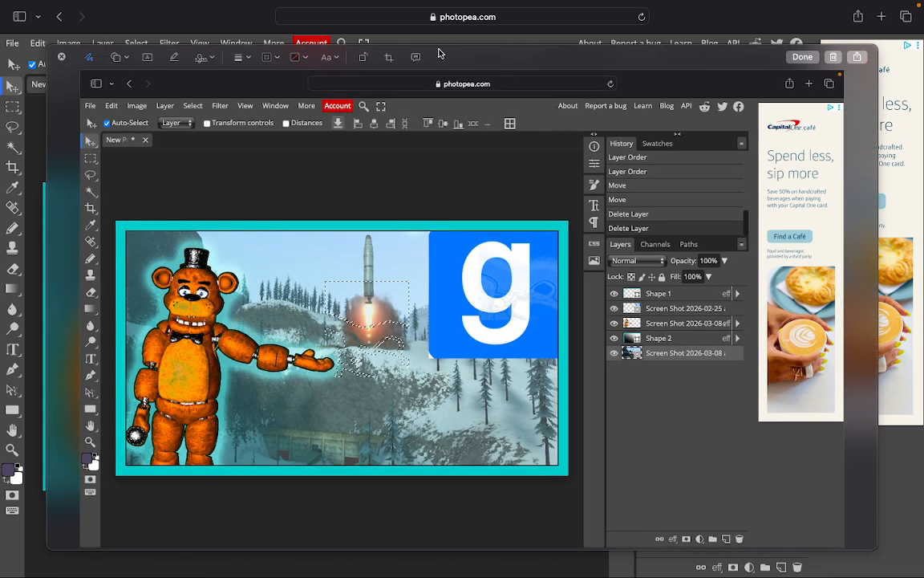
click(387, 58)
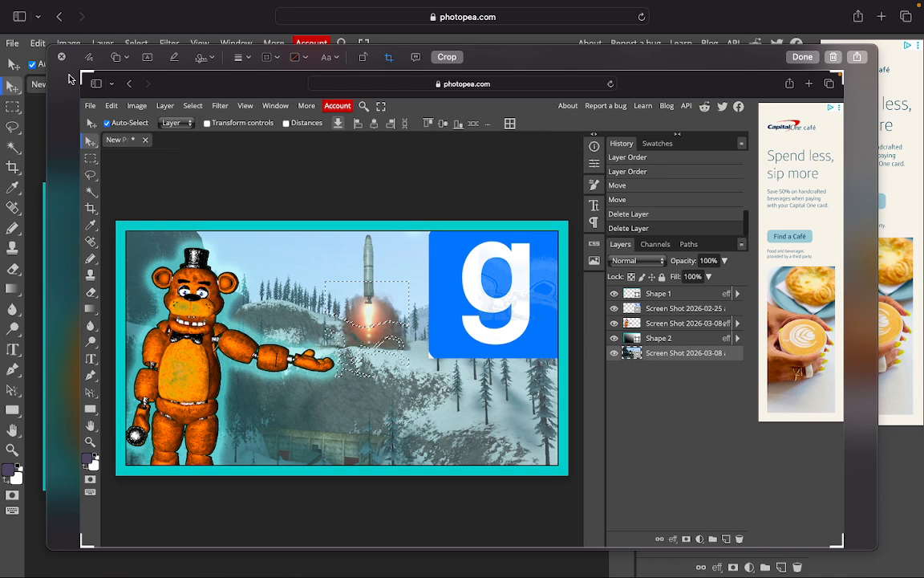
drag(83, 78, 119, 224)
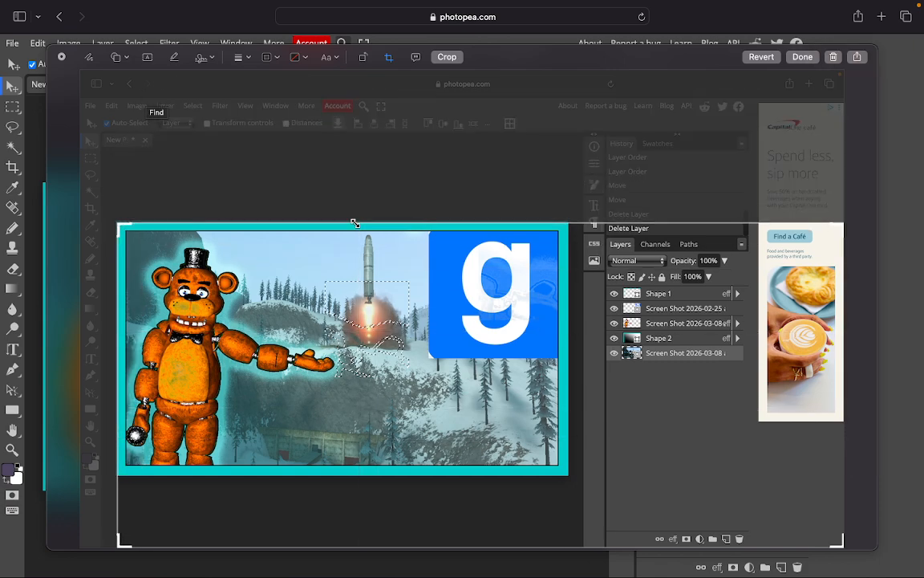
drag(841, 223, 568, 223)
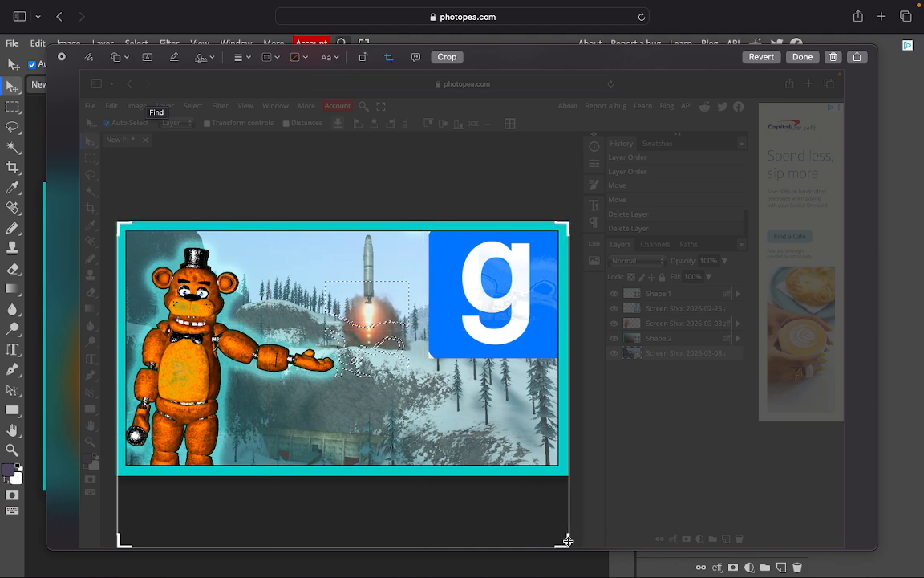
drag(567, 543, 567, 475)
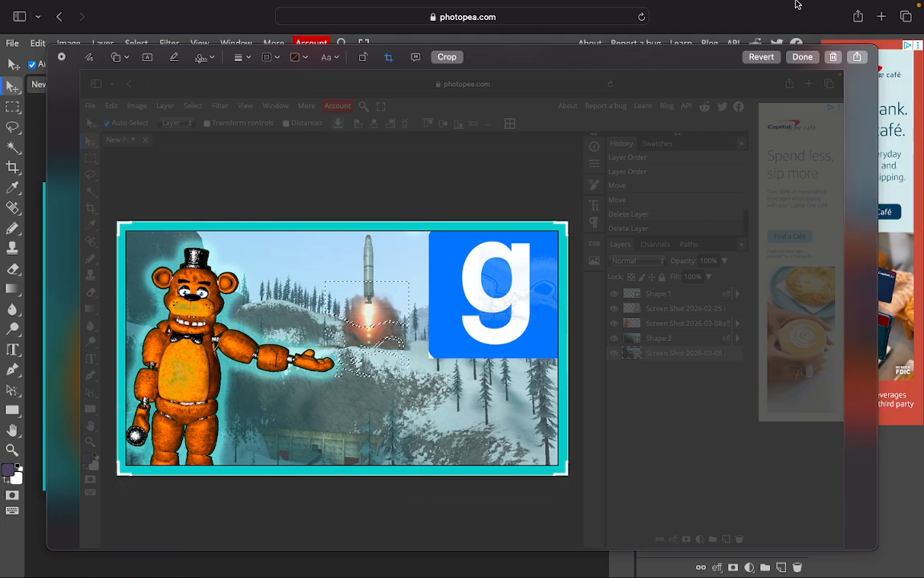
click(801, 58)
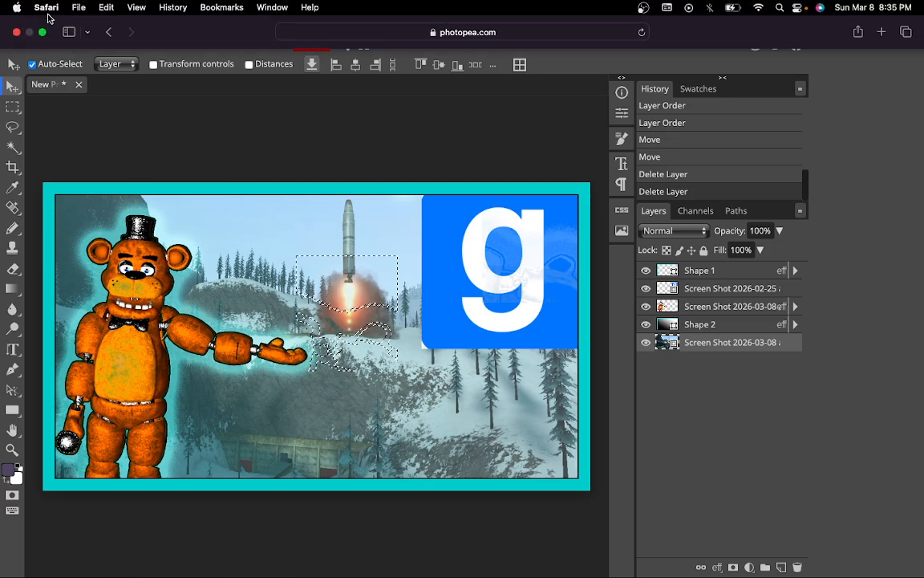
Leave full screen and switch to the OBS Studio space through Mission Control.
click(42, 33)
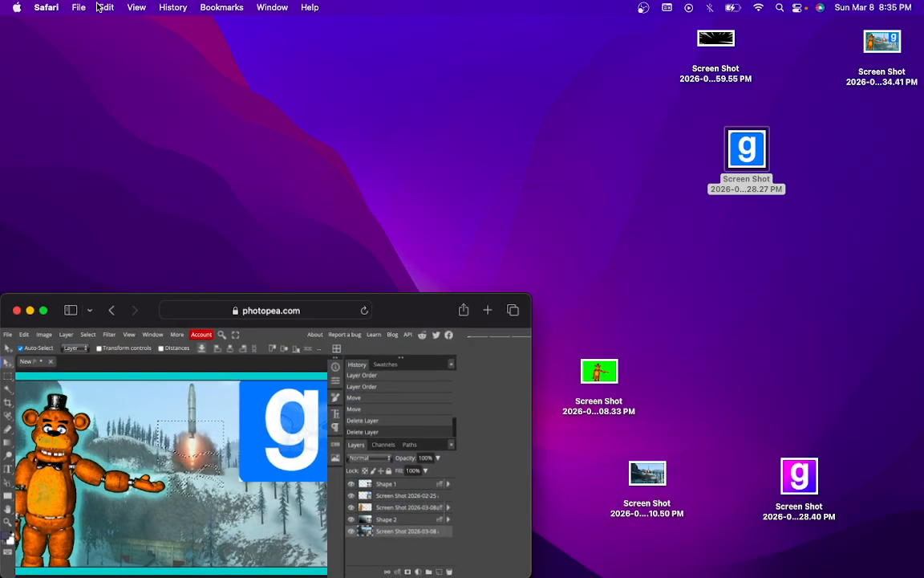
key(ctrl+Up)
click(449, 32)
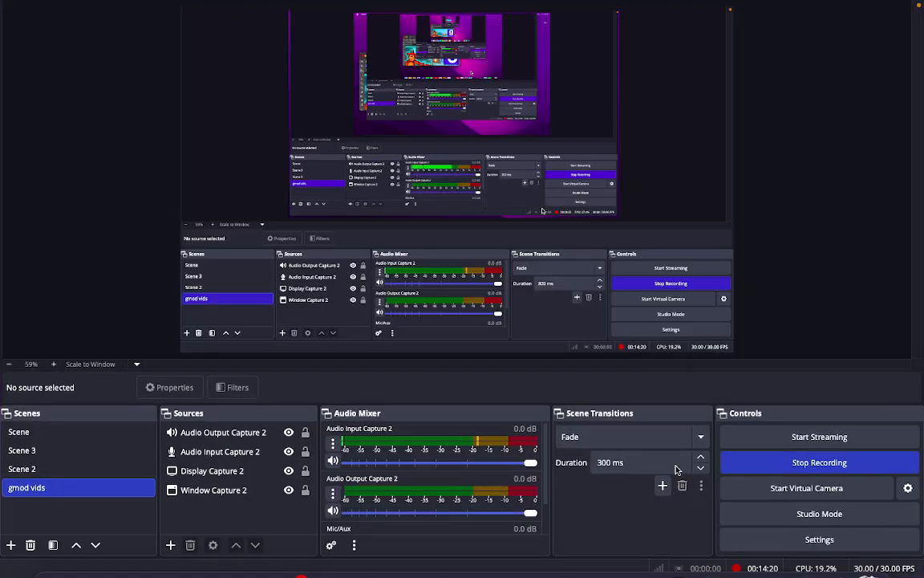